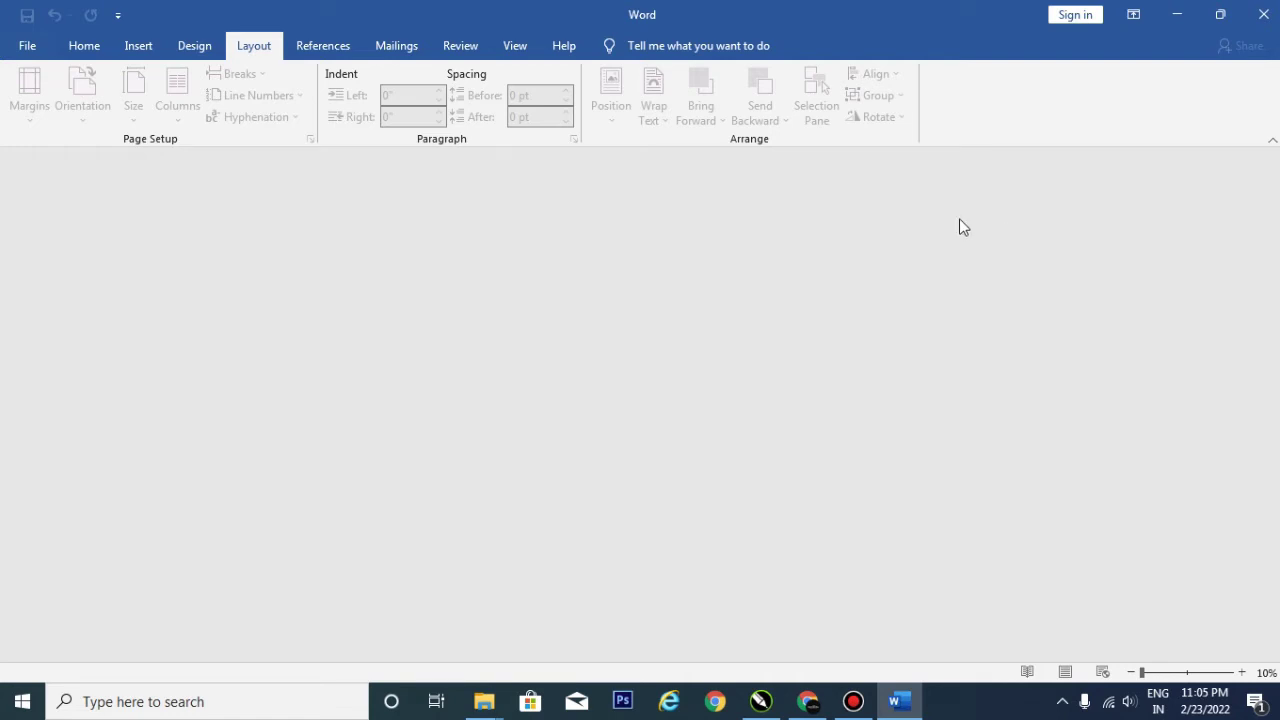
# - Create a new blank document and dismiss the GET GENUINE OFFICE warning bar
pyautogui.click(27, 46)
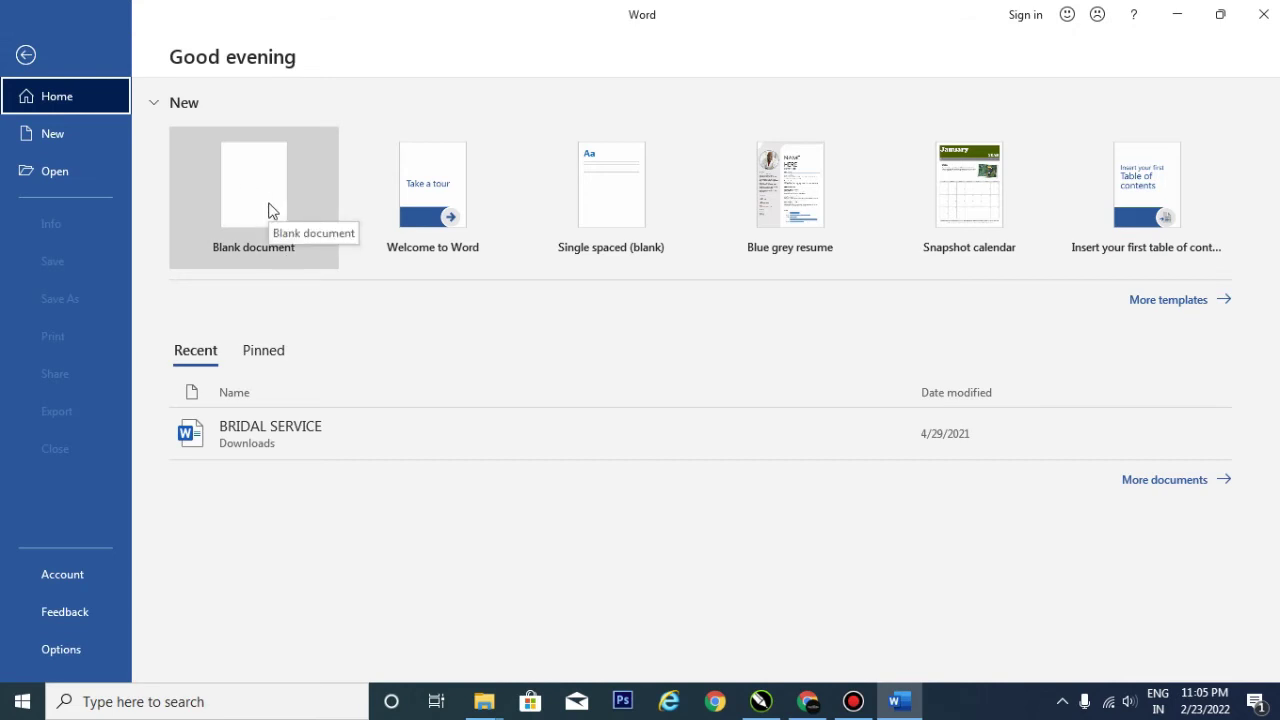
pyautogui.click(240, 185)
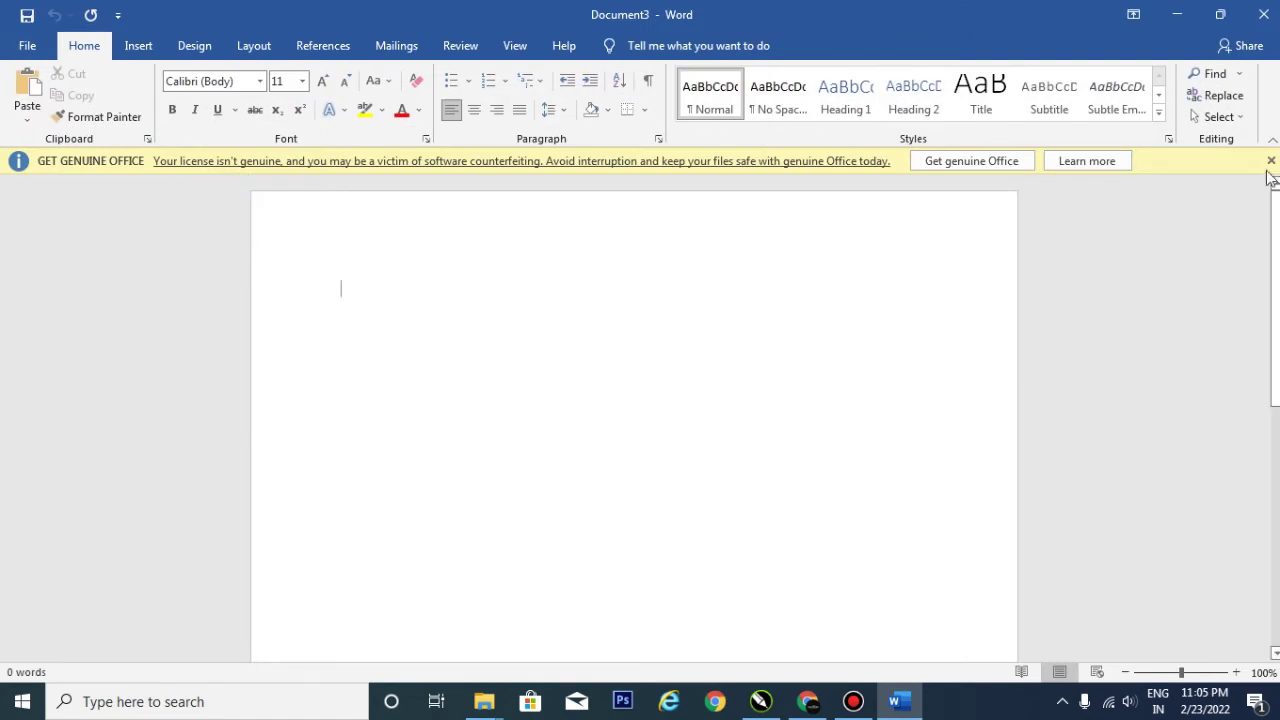
pyautogui.click(1271, 161)
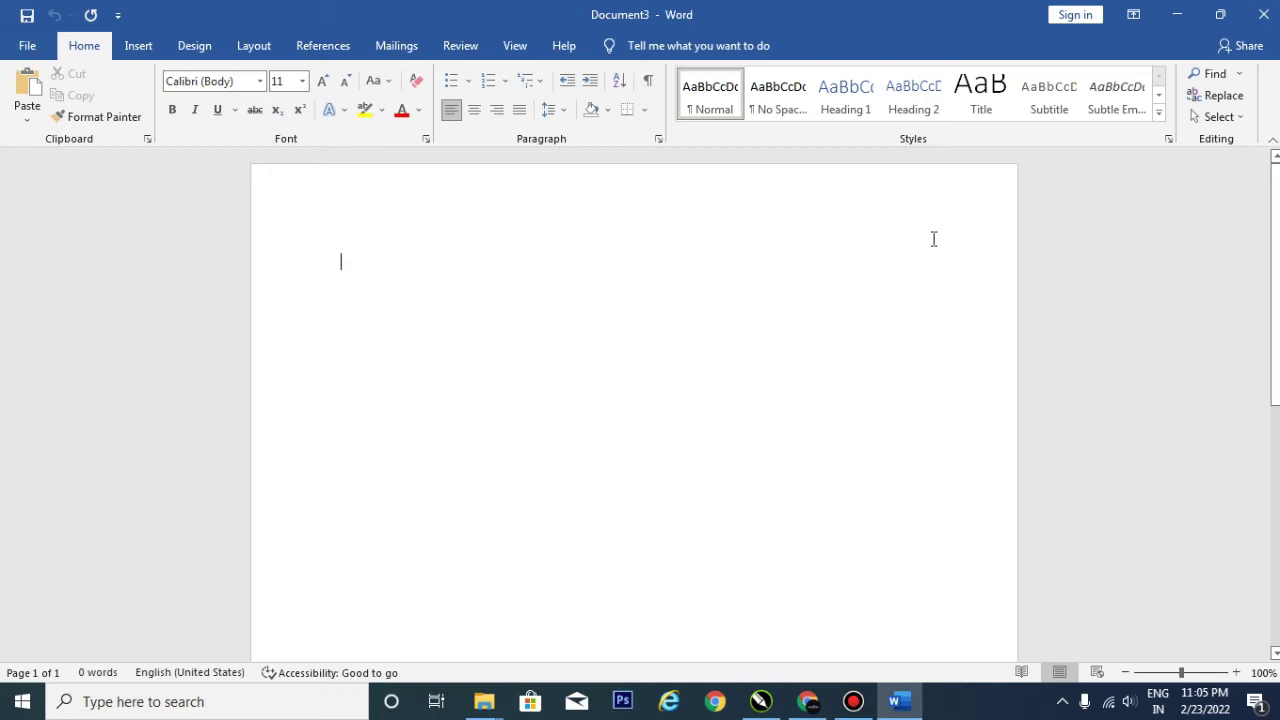
pyautogui.click(257, 48)
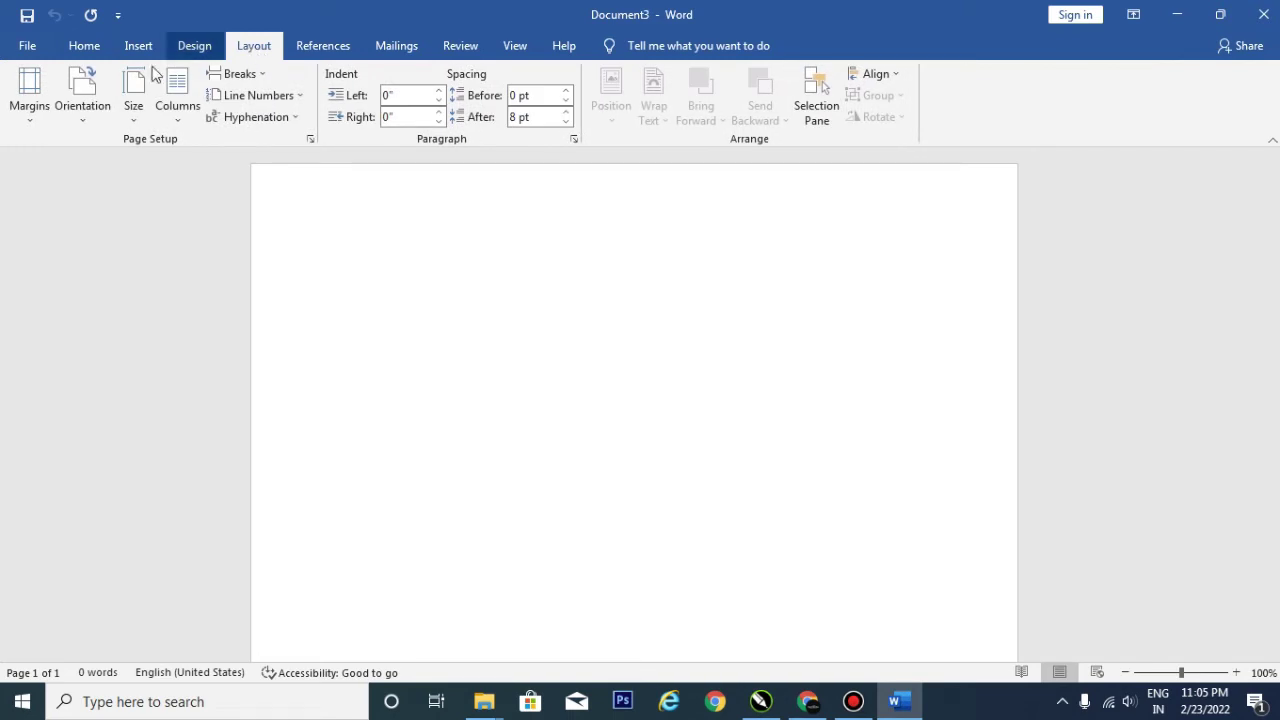
# - Set the paper size to A4 and apply Narrow 0.5-inch margins
pyautogui.click(136, 120)
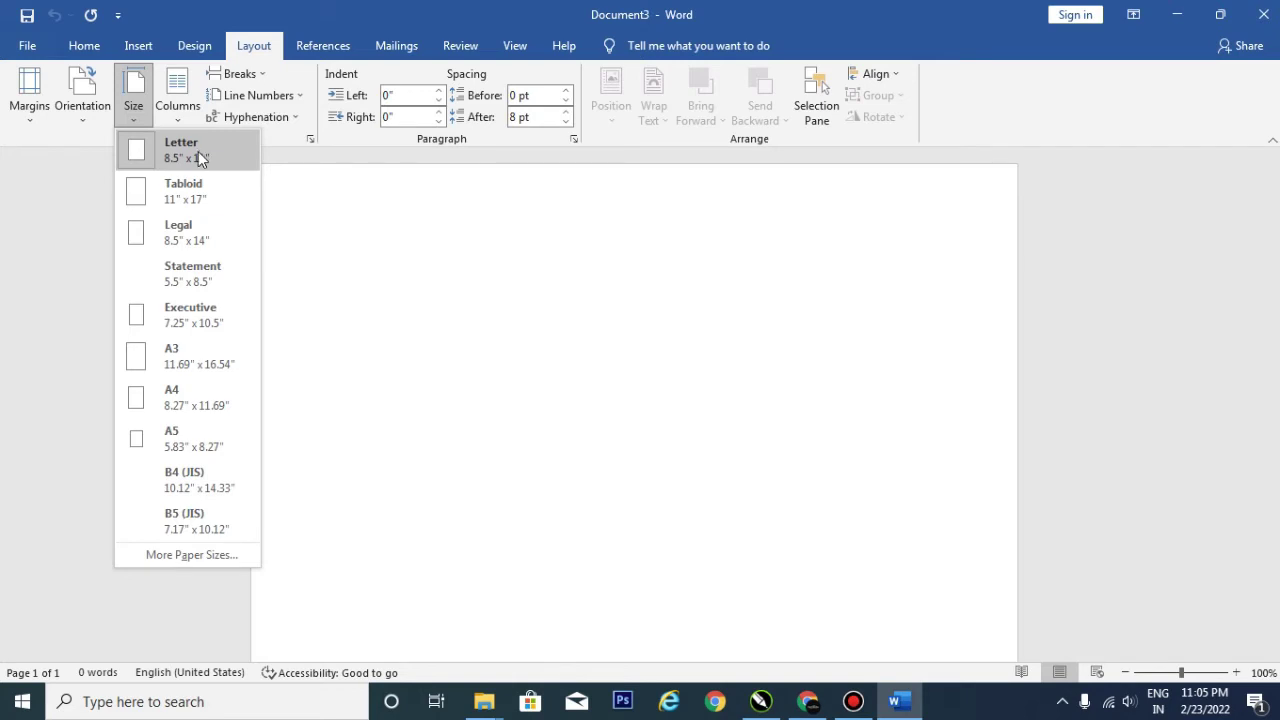
pyautogui.click(191, 400)
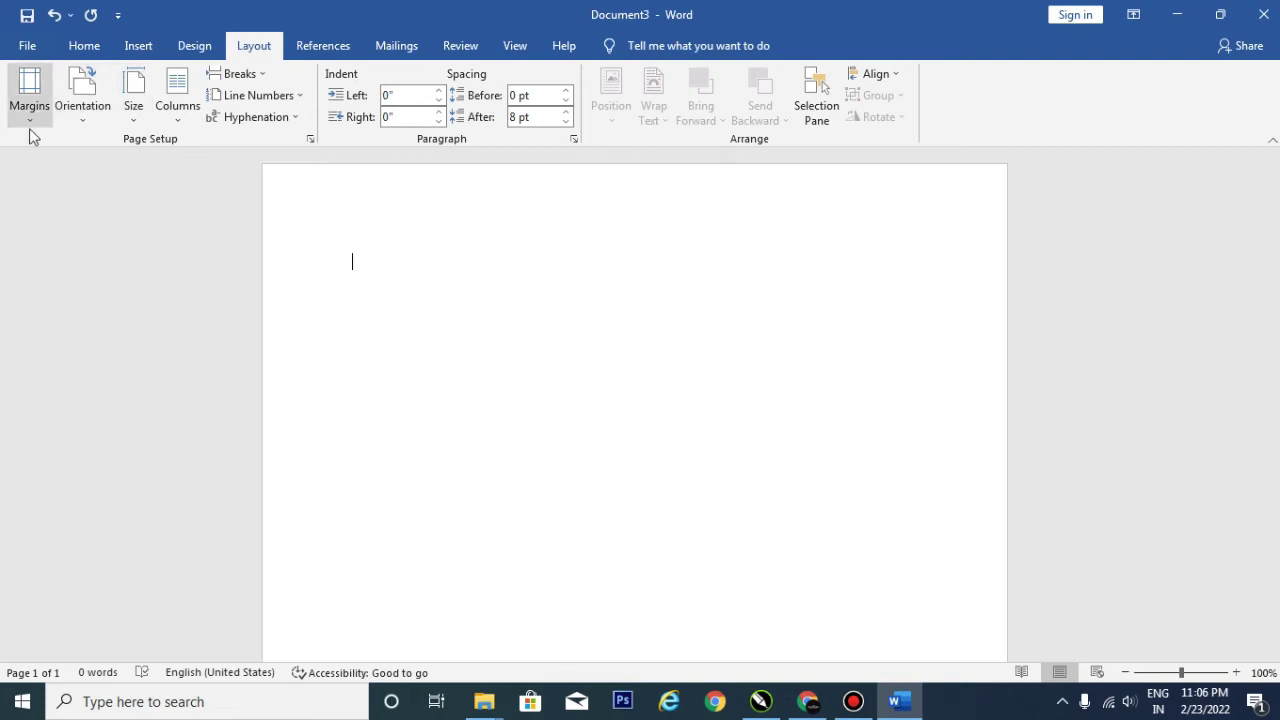
pyautogui.click(29, 118)
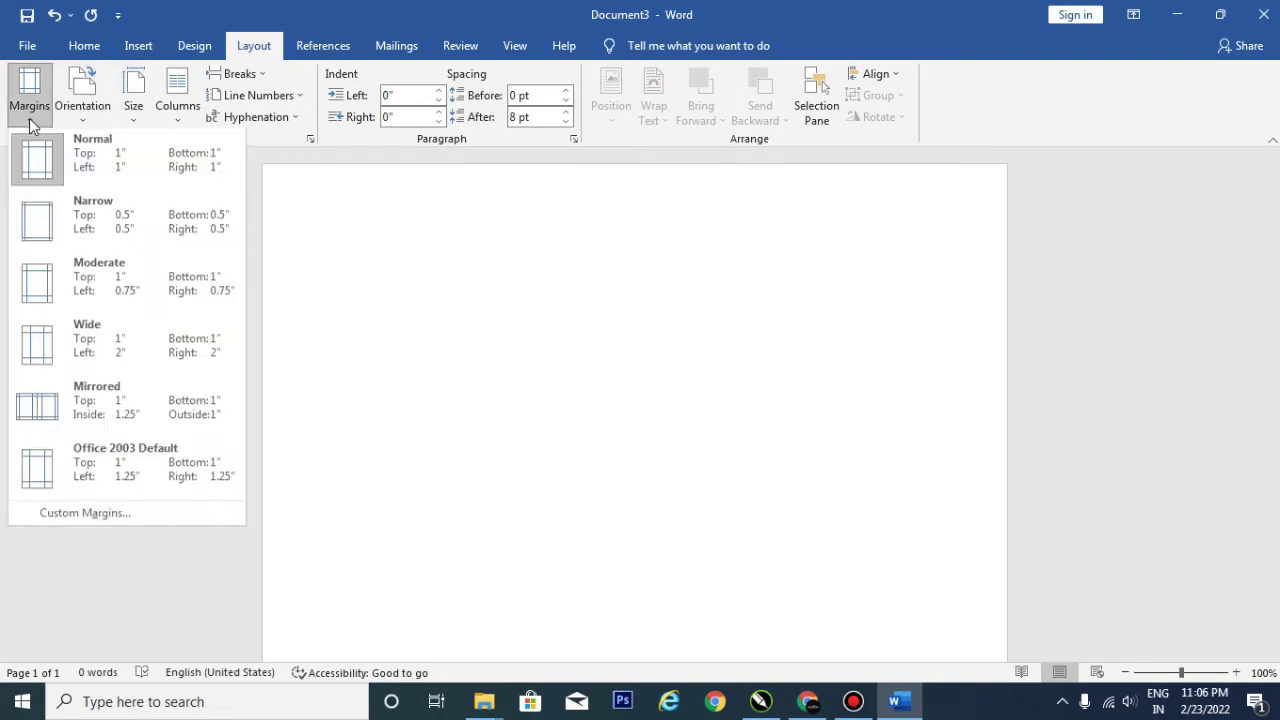
pyautogui.click(90, 221)
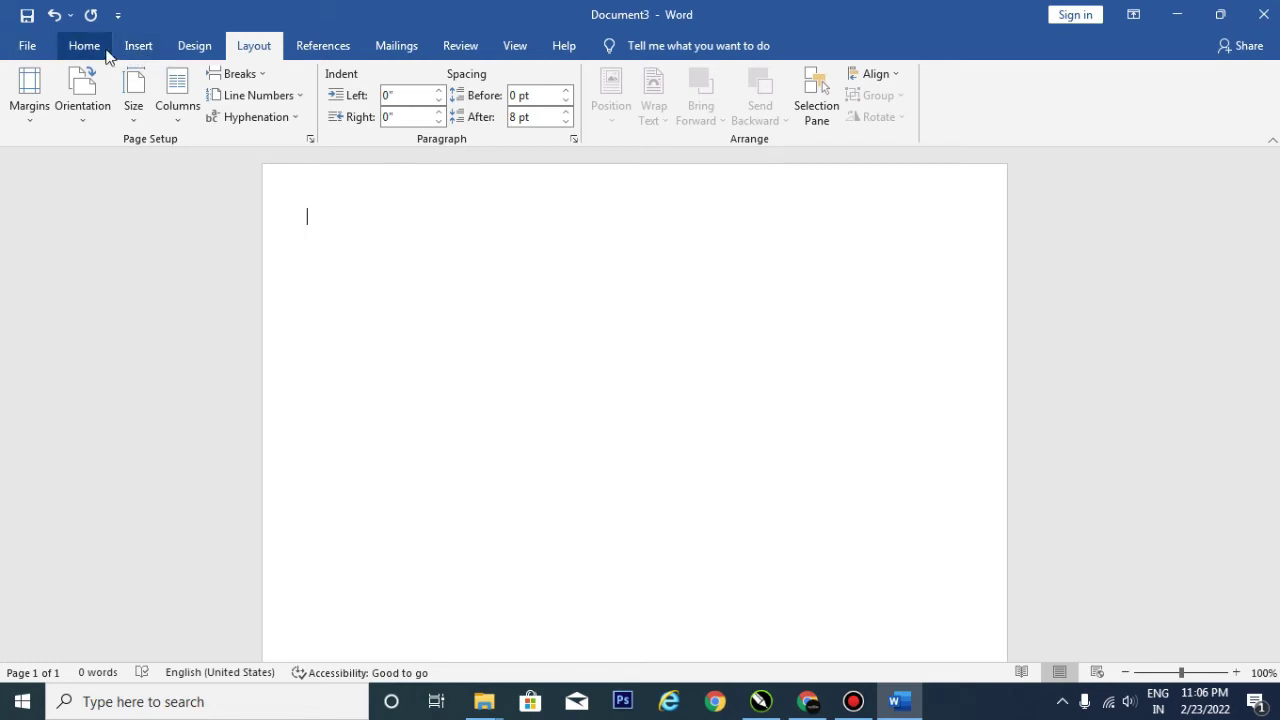
pyautogui.click(133, 47)
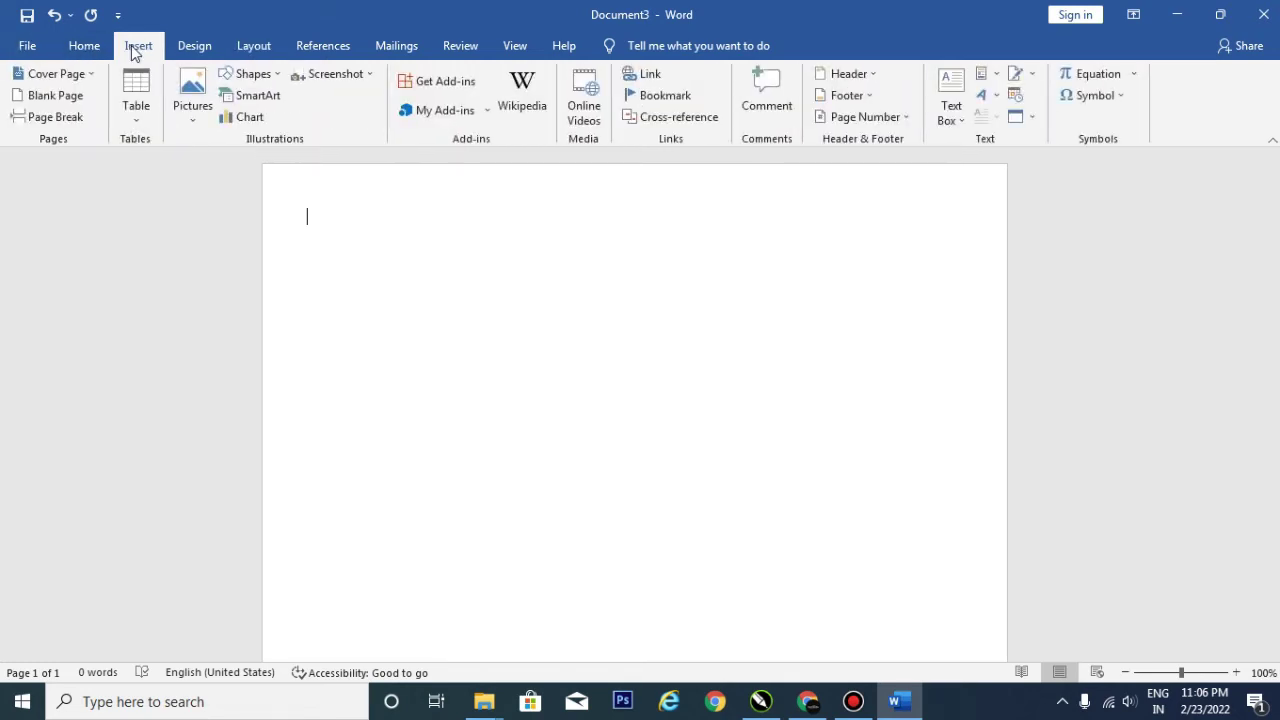
# - Insert the portrait photo from the Desktop folder through Pictures > This Device
pyautogui.click(198, 122)
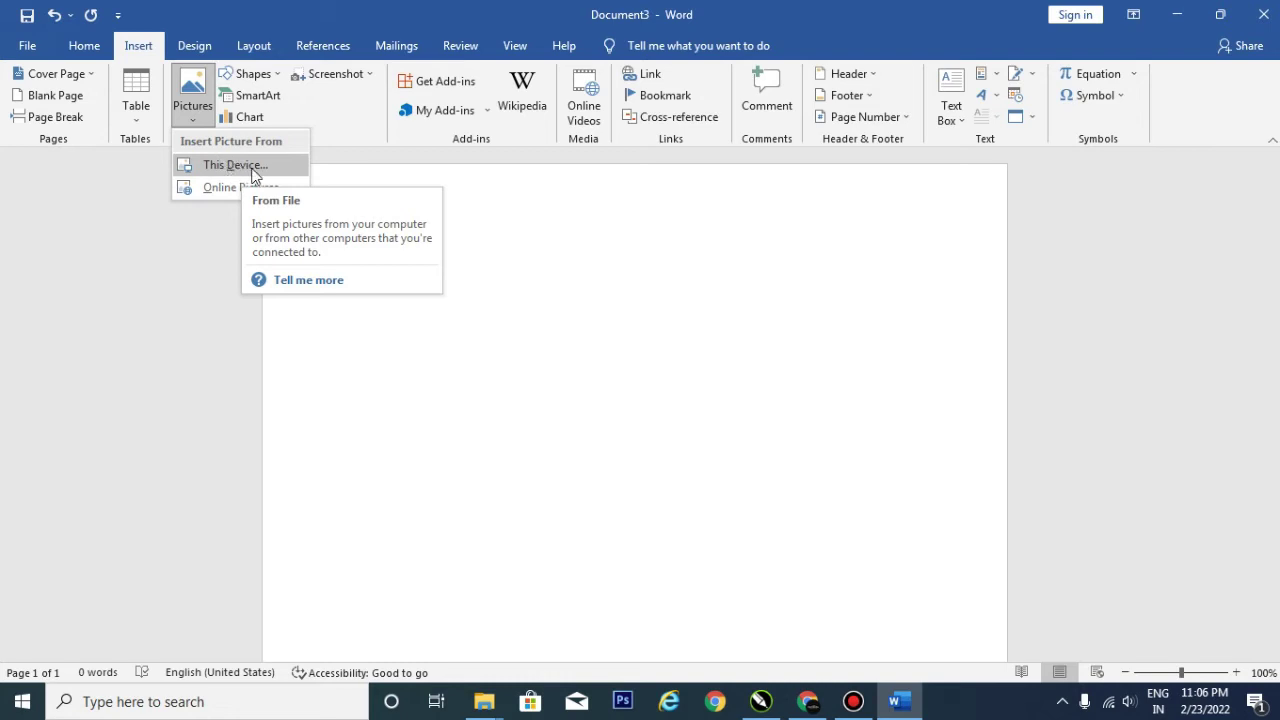
pyautogui.click(252, 175)
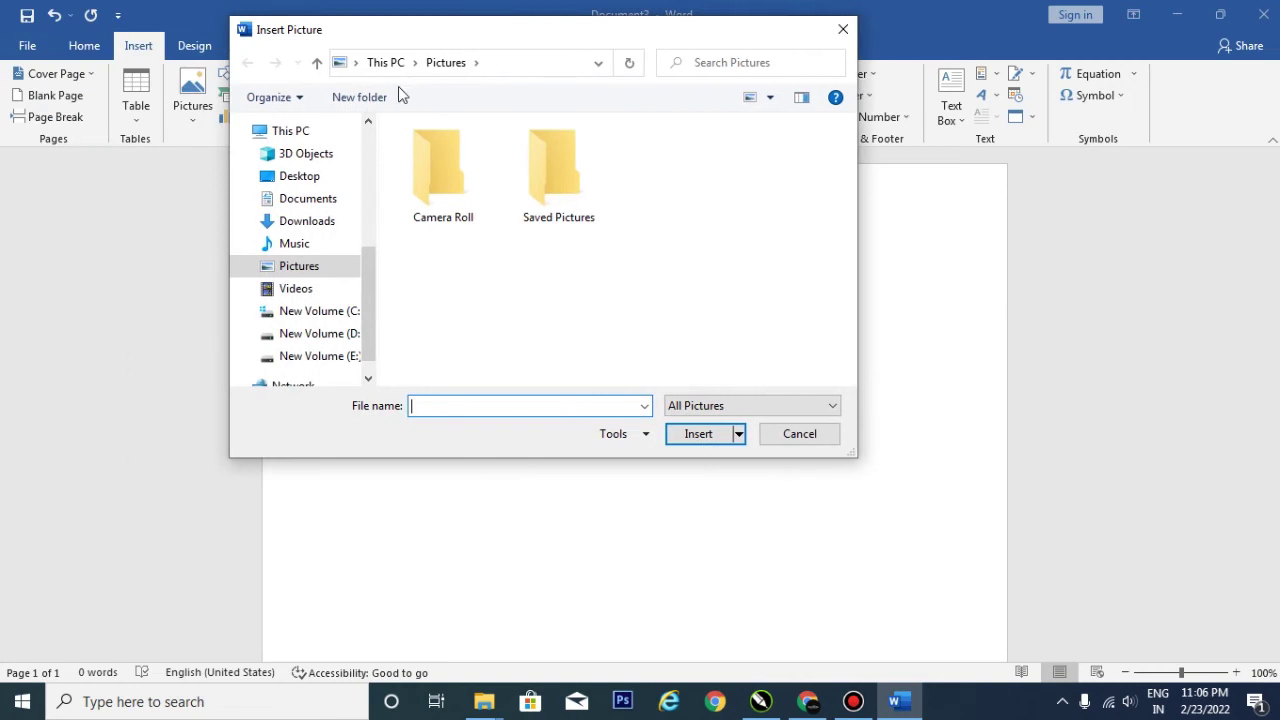
pyautogui.click(307, 186)
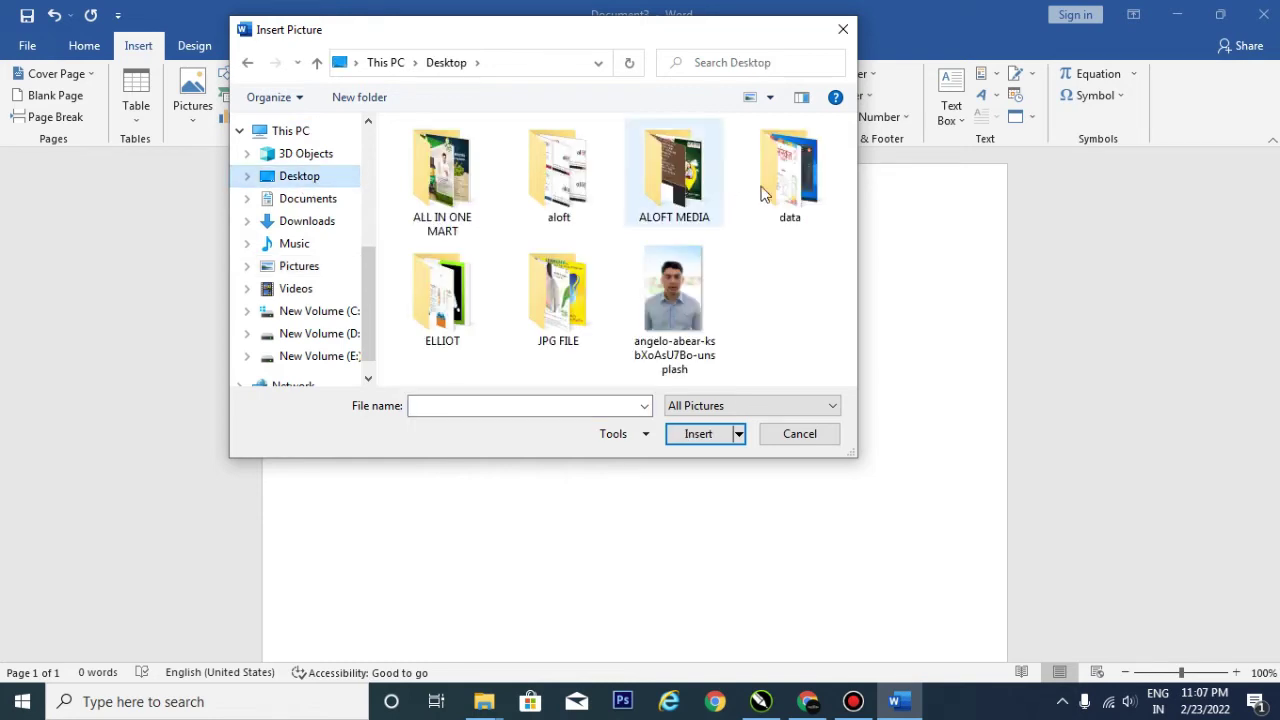
pyautogui.click(663, 340)
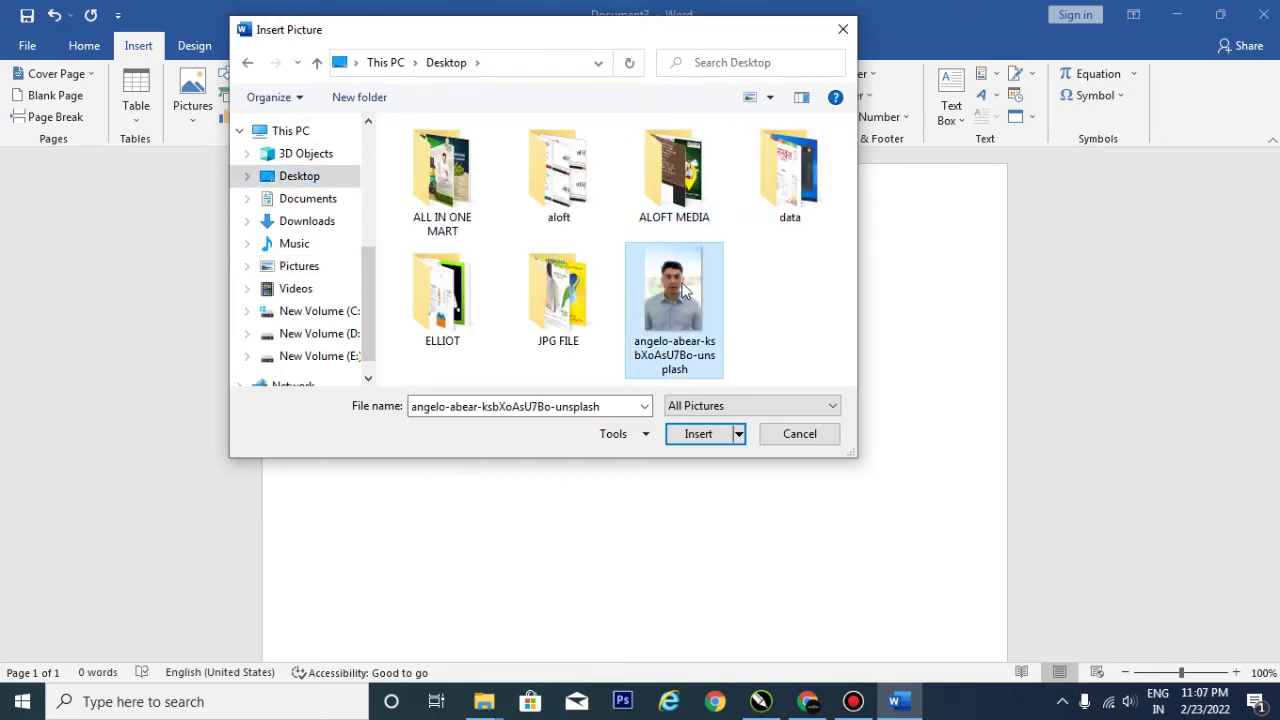
pyautogui.click(684, 437)
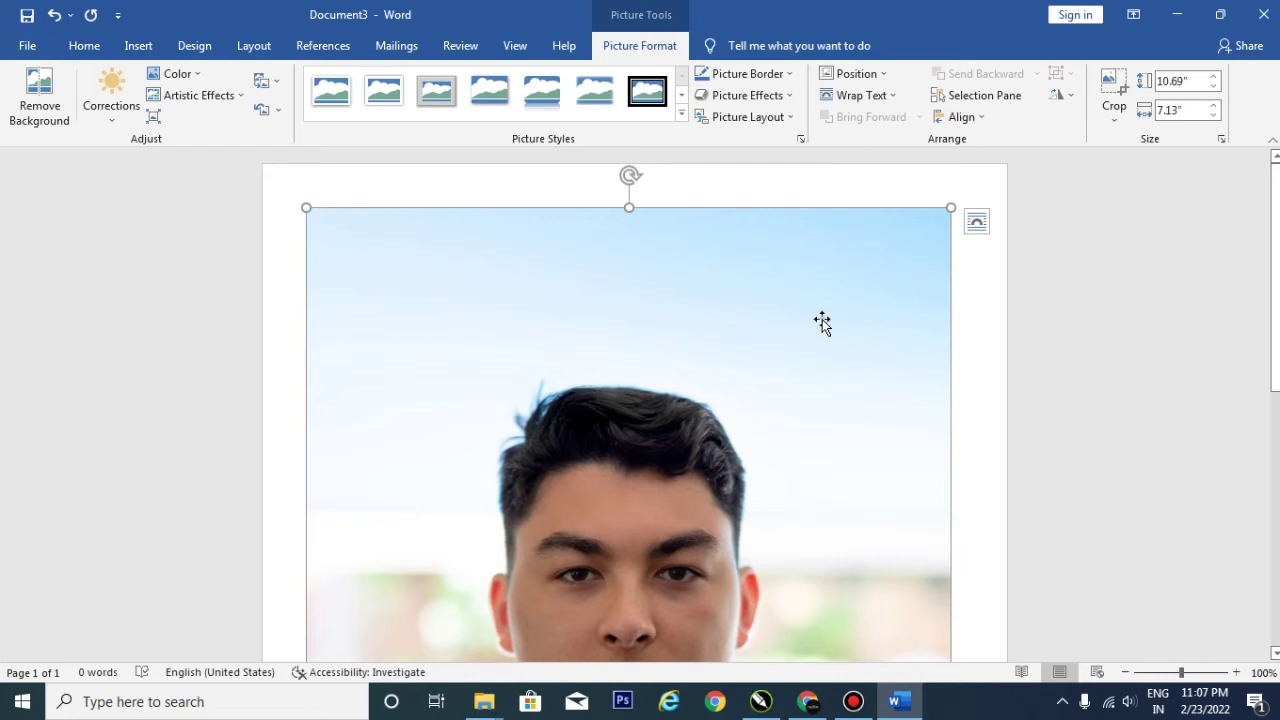
pyautogui.scroll(-1, 821, 321)
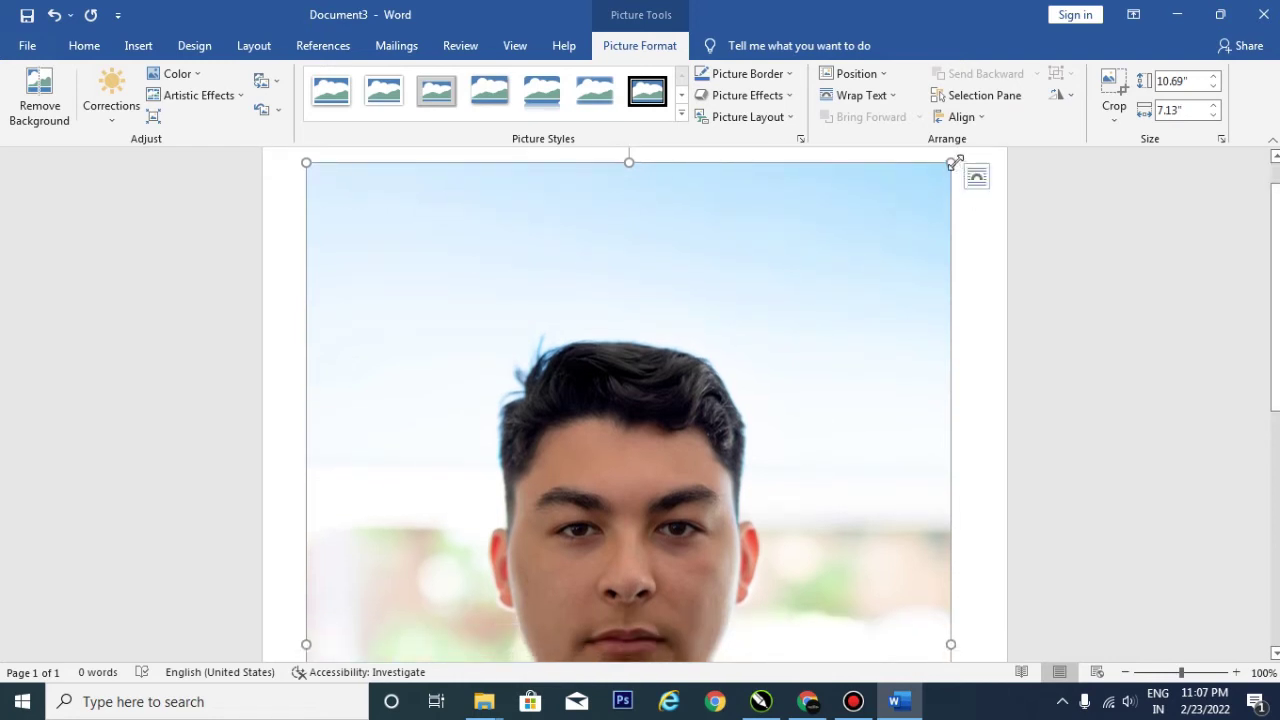
# - Shrink the photo by its corner handle to about 3.47 by 2.32 inches
pyautogui.moveTo(953, 163); pyautogui.dragTo(456, 494)
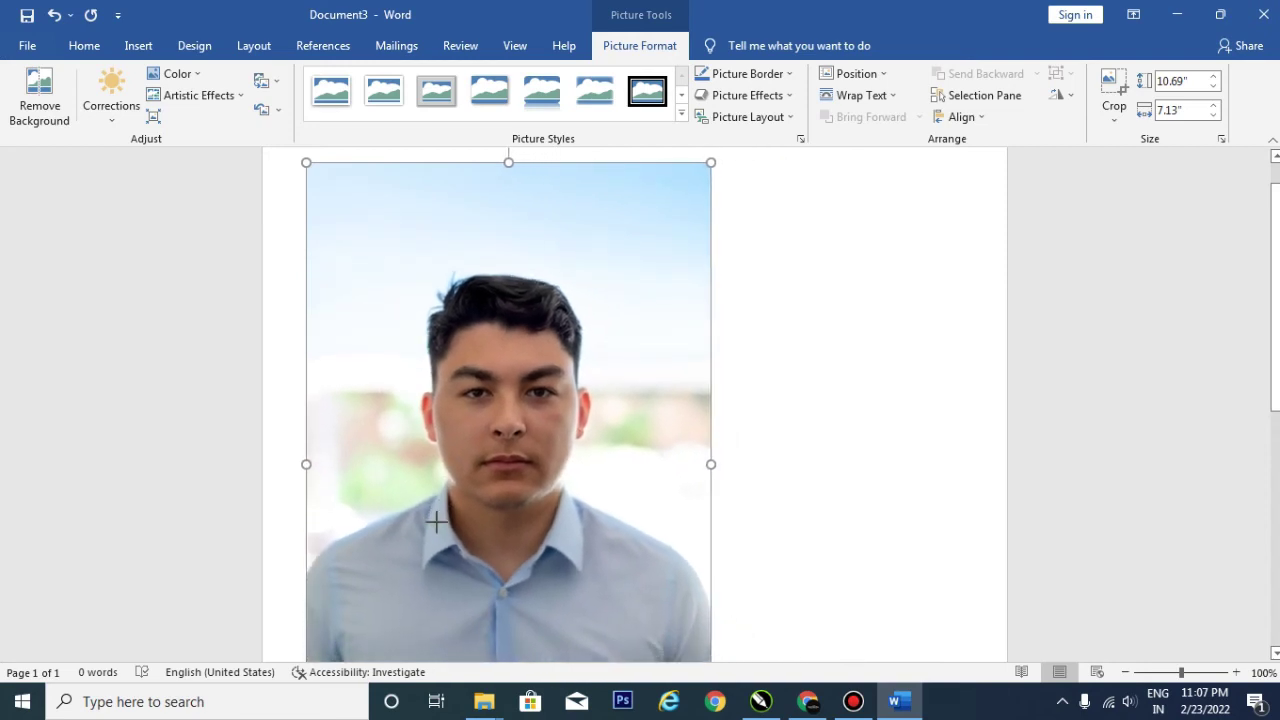
pyautogui.moveTo(441, 514); pyautogui.dragTo(437, 519)
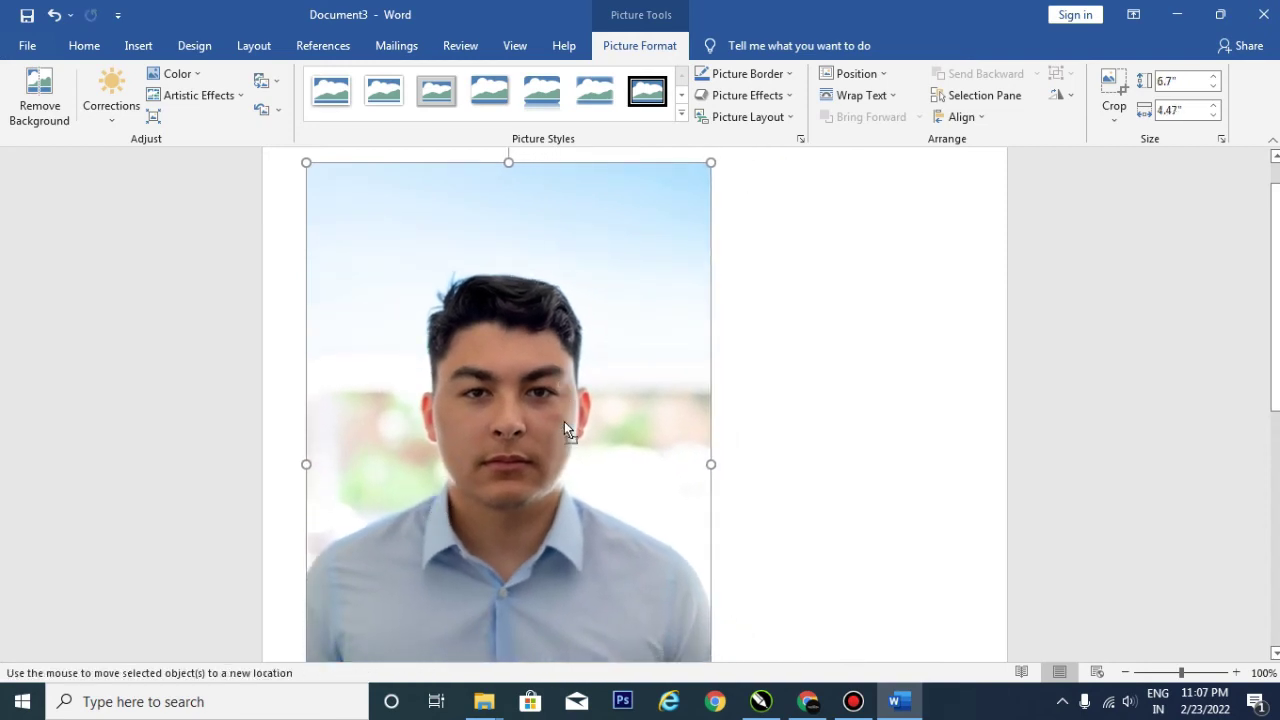
pyautogui.moveTo(709, 162); pyautogui.dragTo(497, 417)
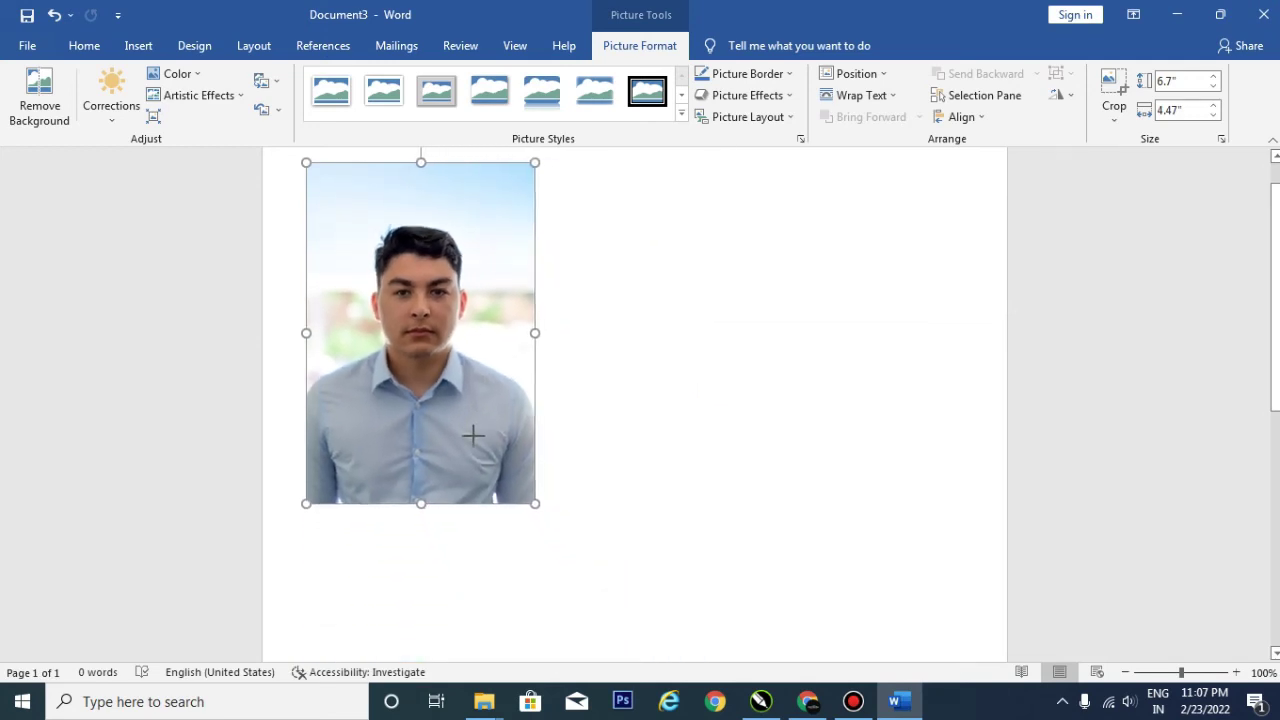
pyautogui.moveTo(497, 417); pyautogui.dragTo(460, 470)
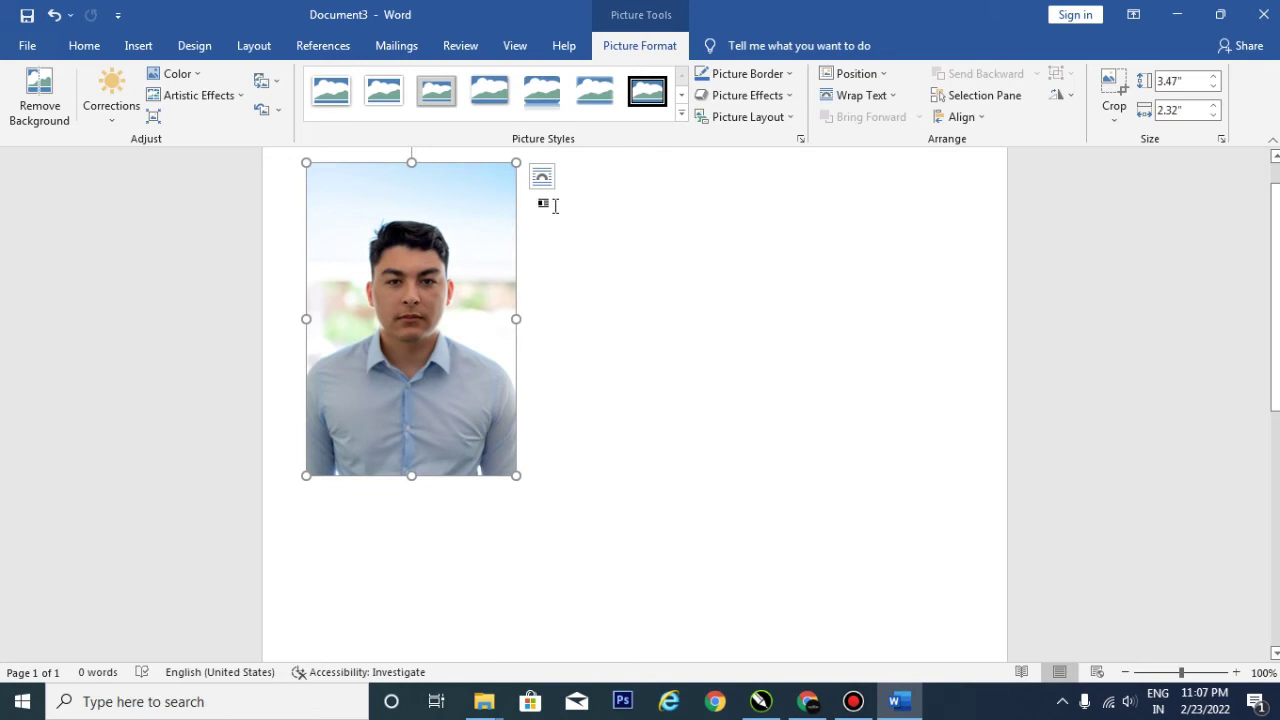
pyautogui.click(27, 45)
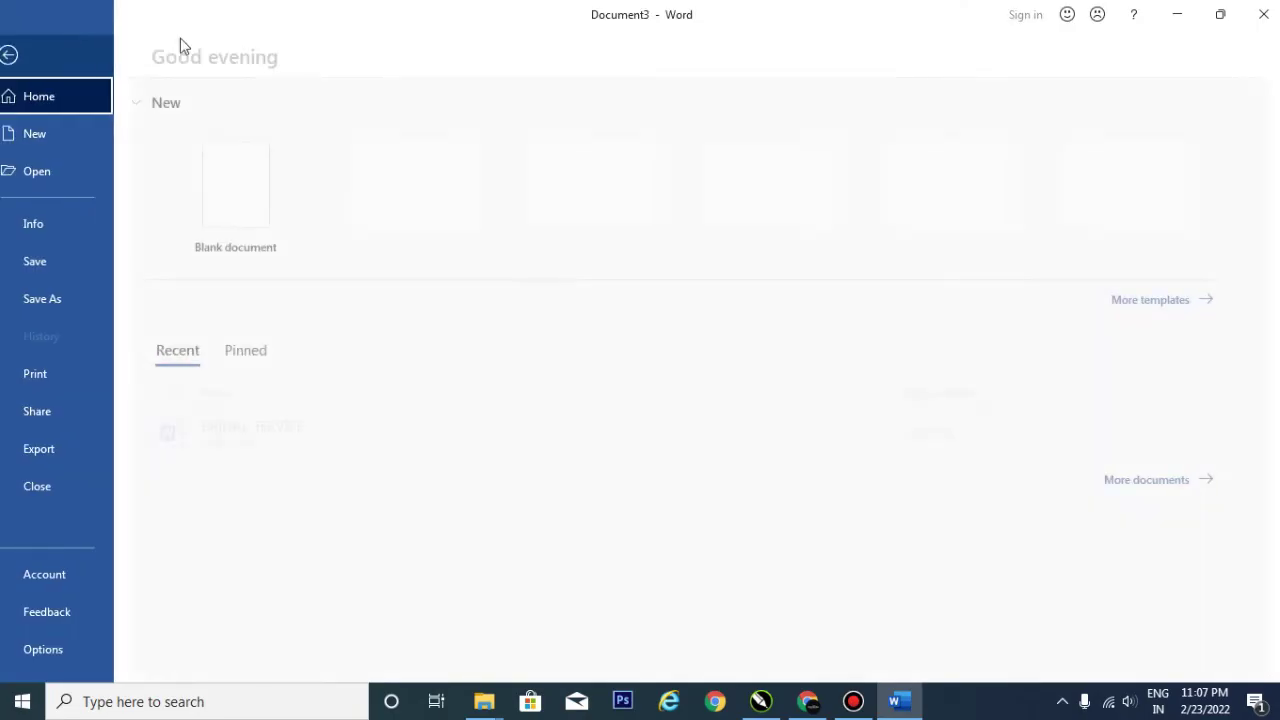
pyautogui.click(24, 56)
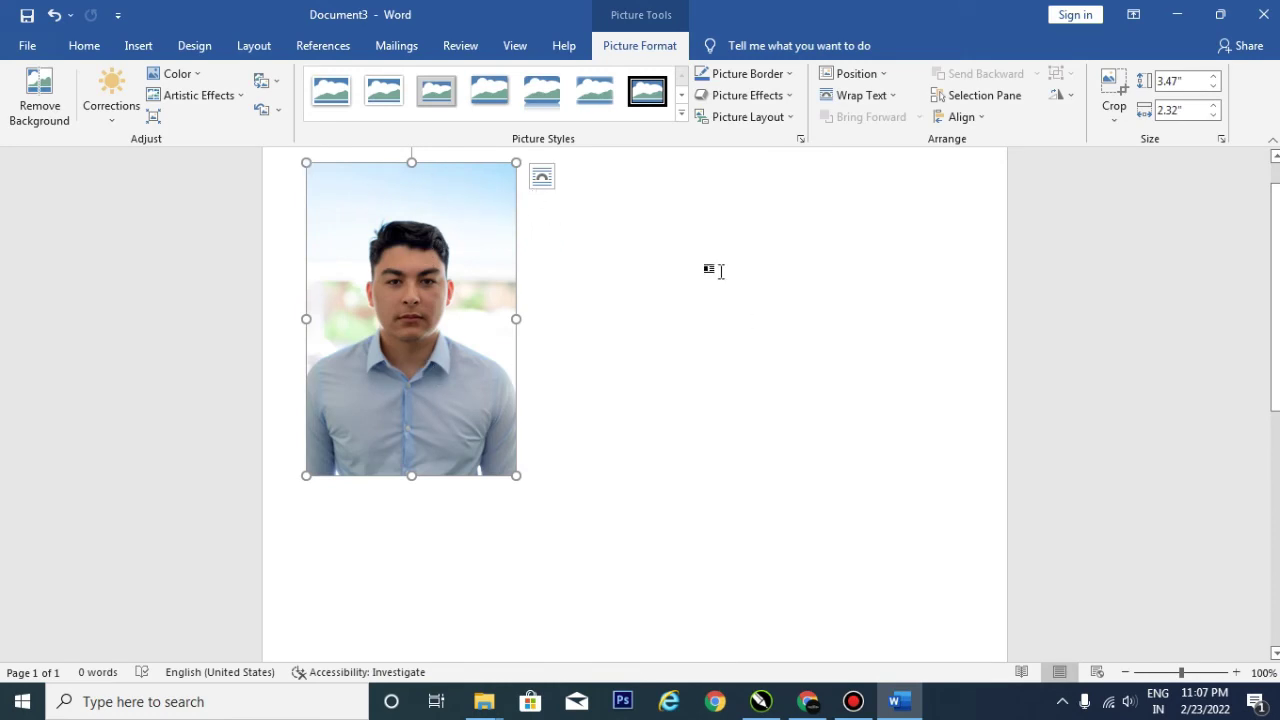
# - Try repositioning the photo near the top-left, then reselect it
pyautogui.click(814, 275)
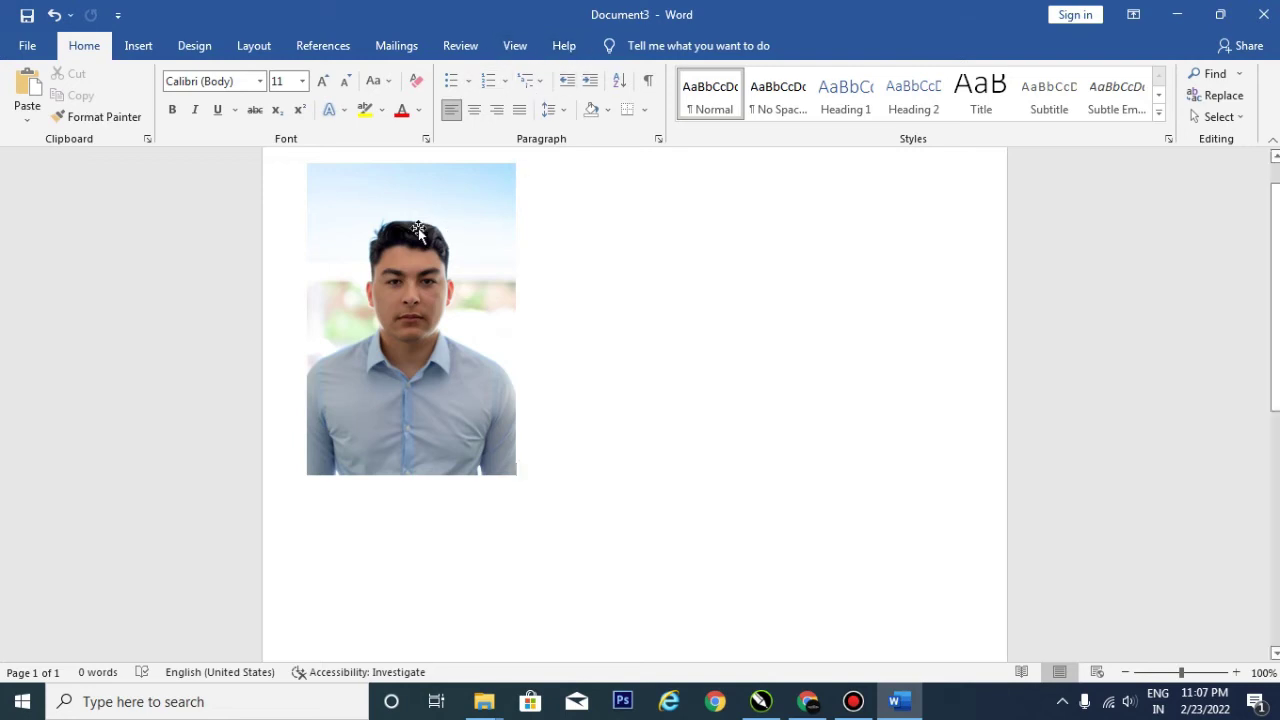
pyautogui.moveTo(417, 228); pyautogui.dragTo(477, 252)
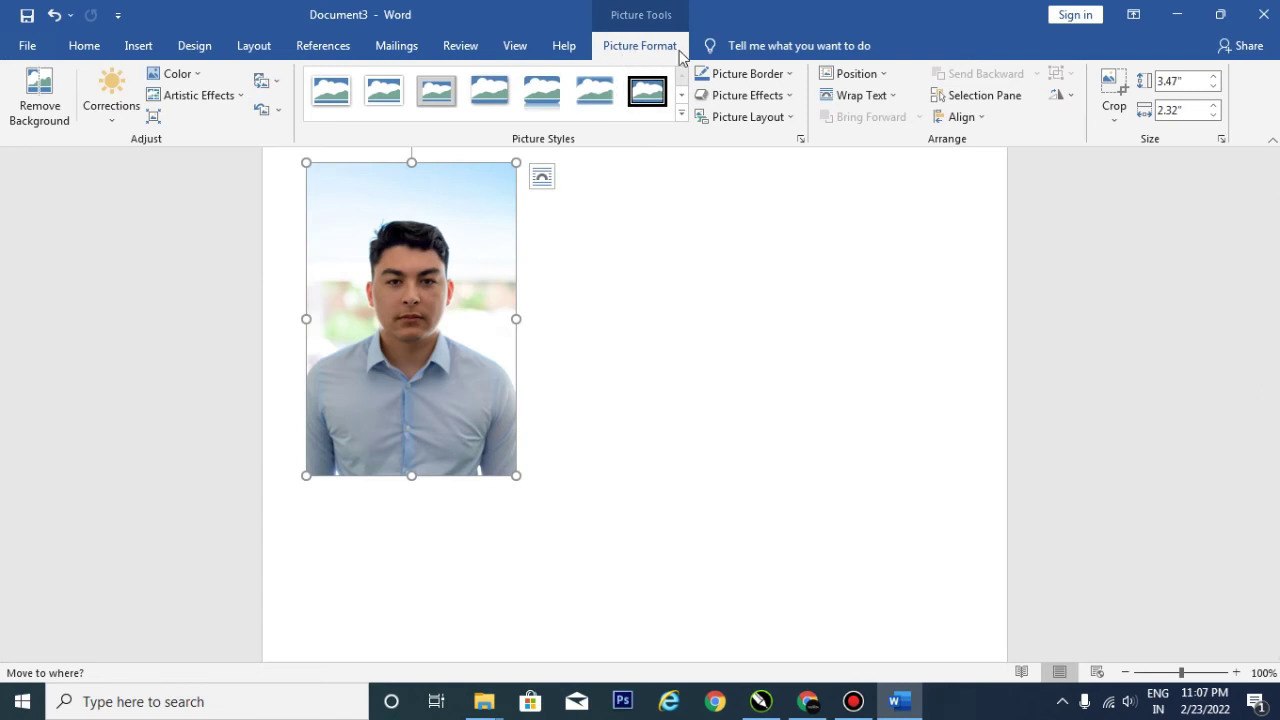
pyautogui.click(678, 242)
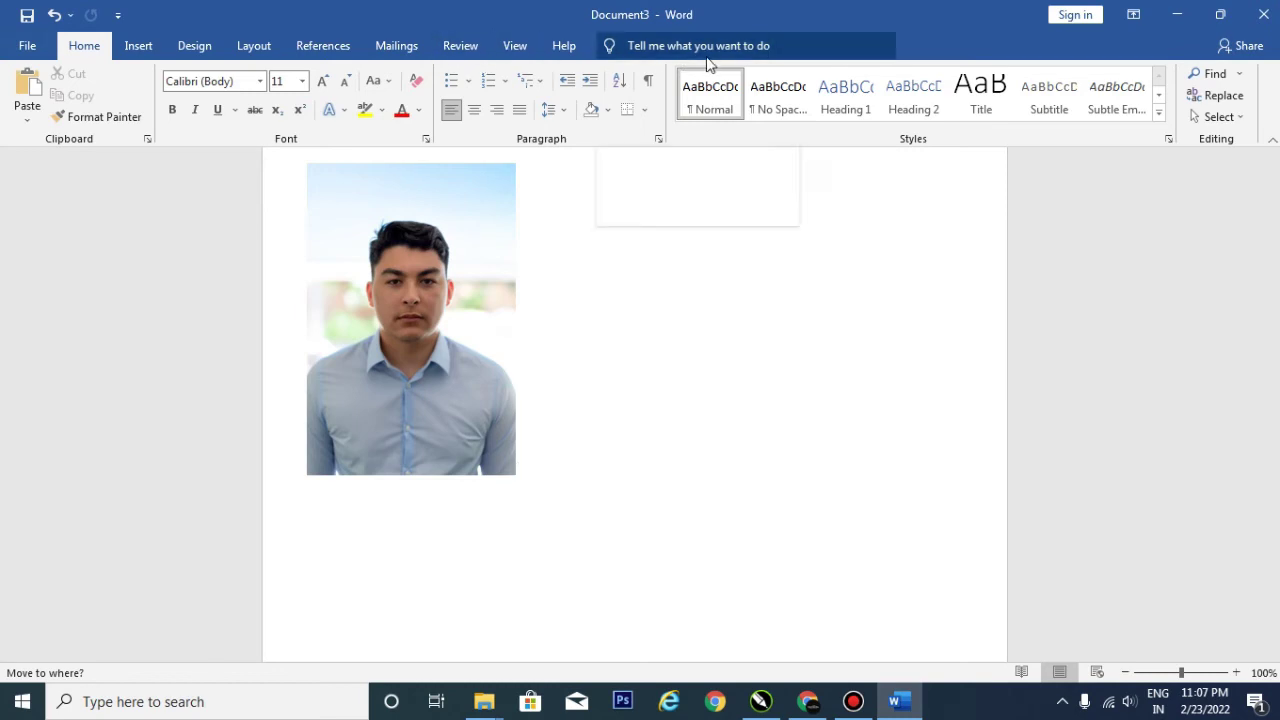
pyautogui.click(445, 203)
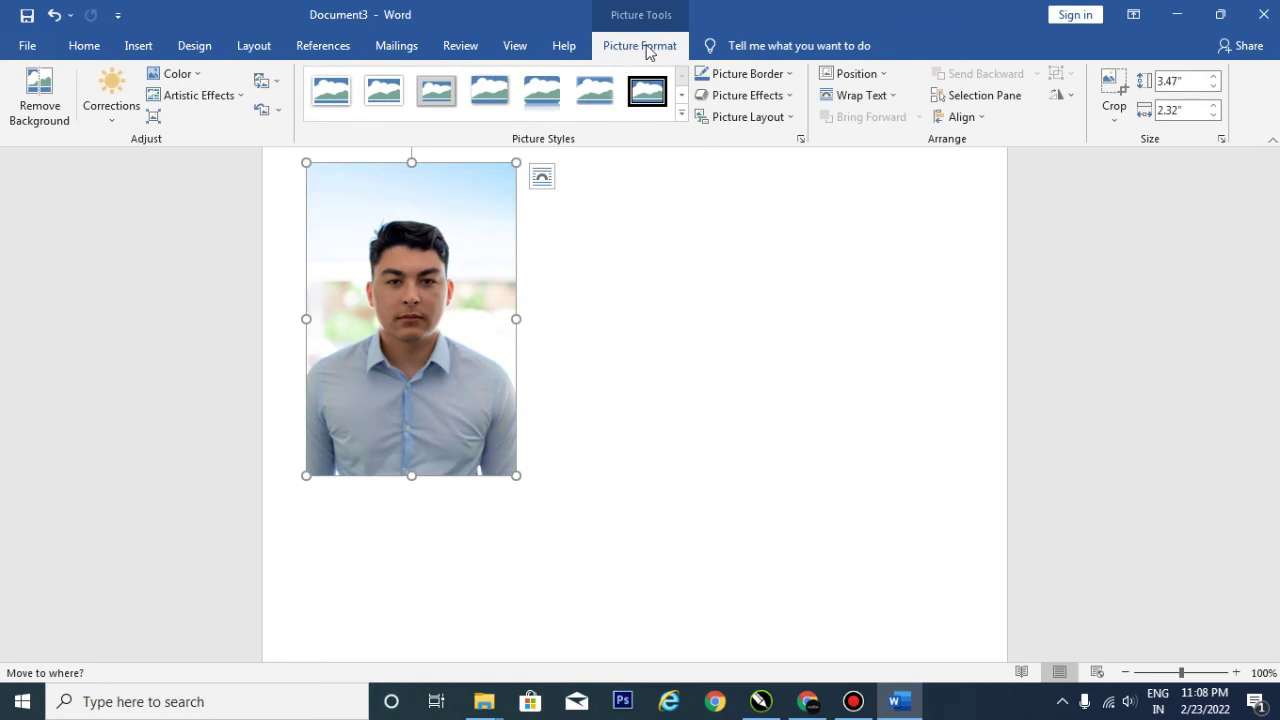
pyautogui.click(647, 205)
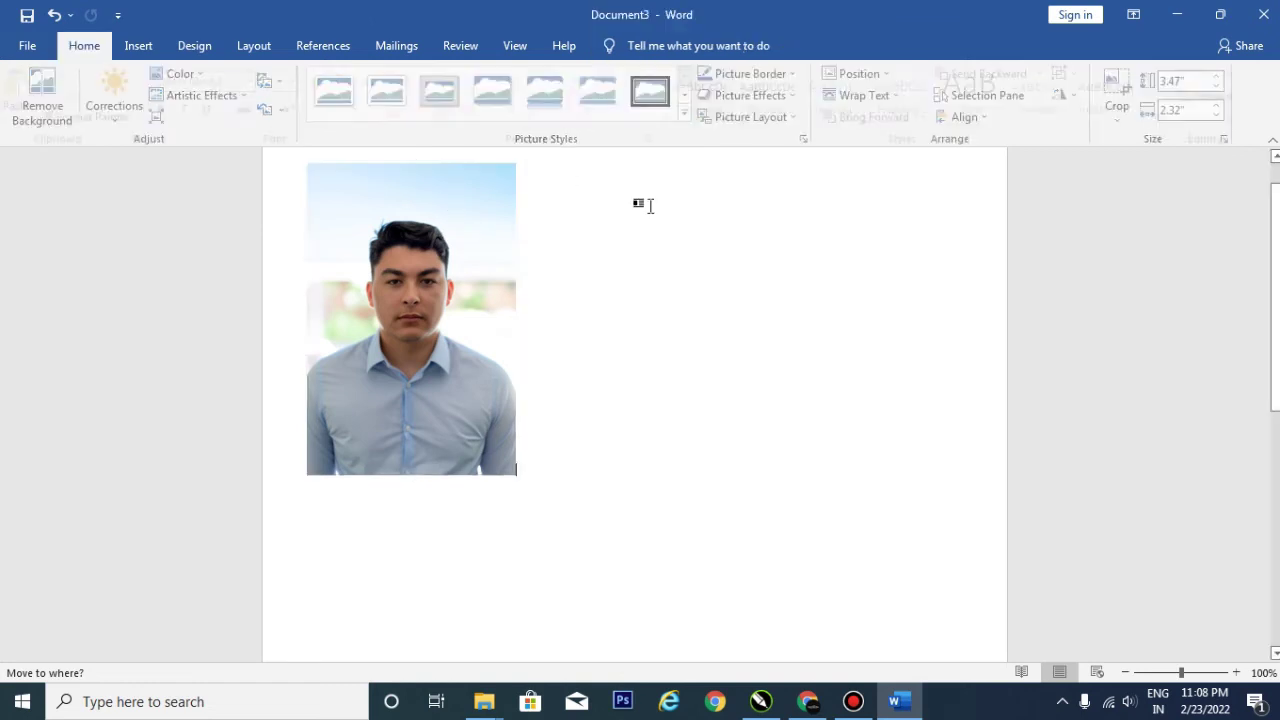
pyautogui.click(431, 196)
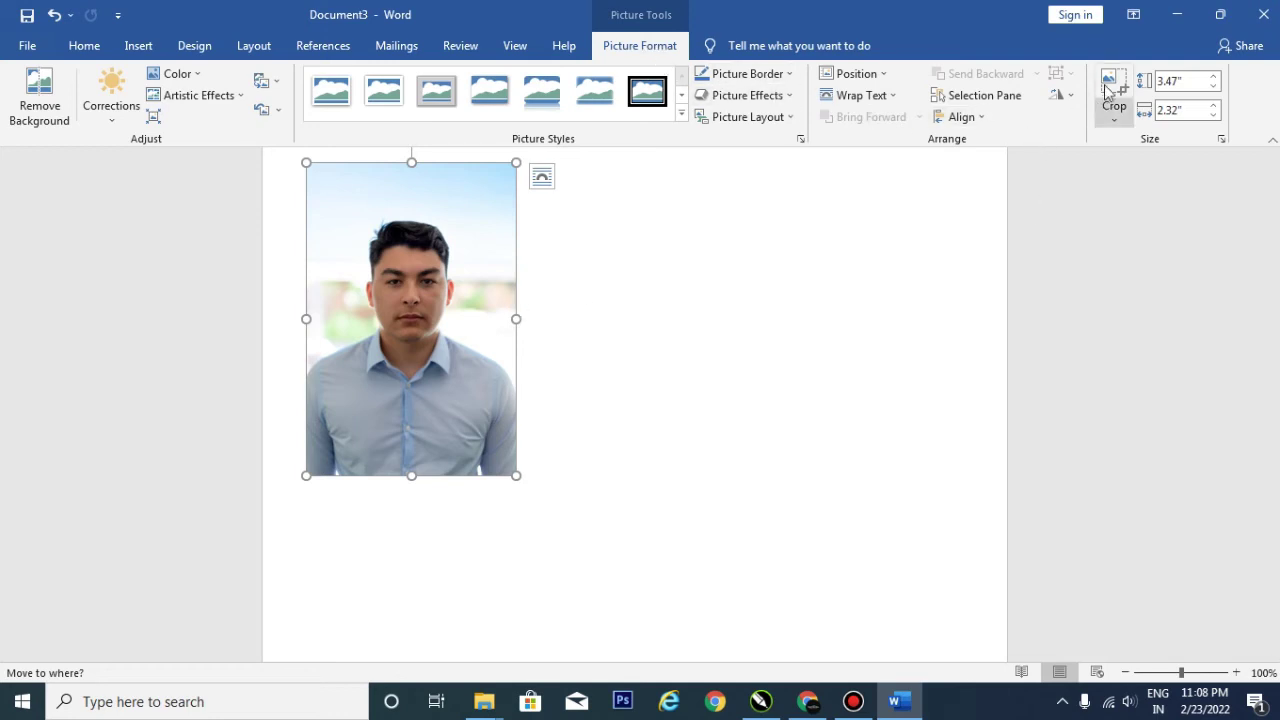
# - Crop all four edges of the portrait tightly around the head and shoulders
pyautogui.click(1115, 122)
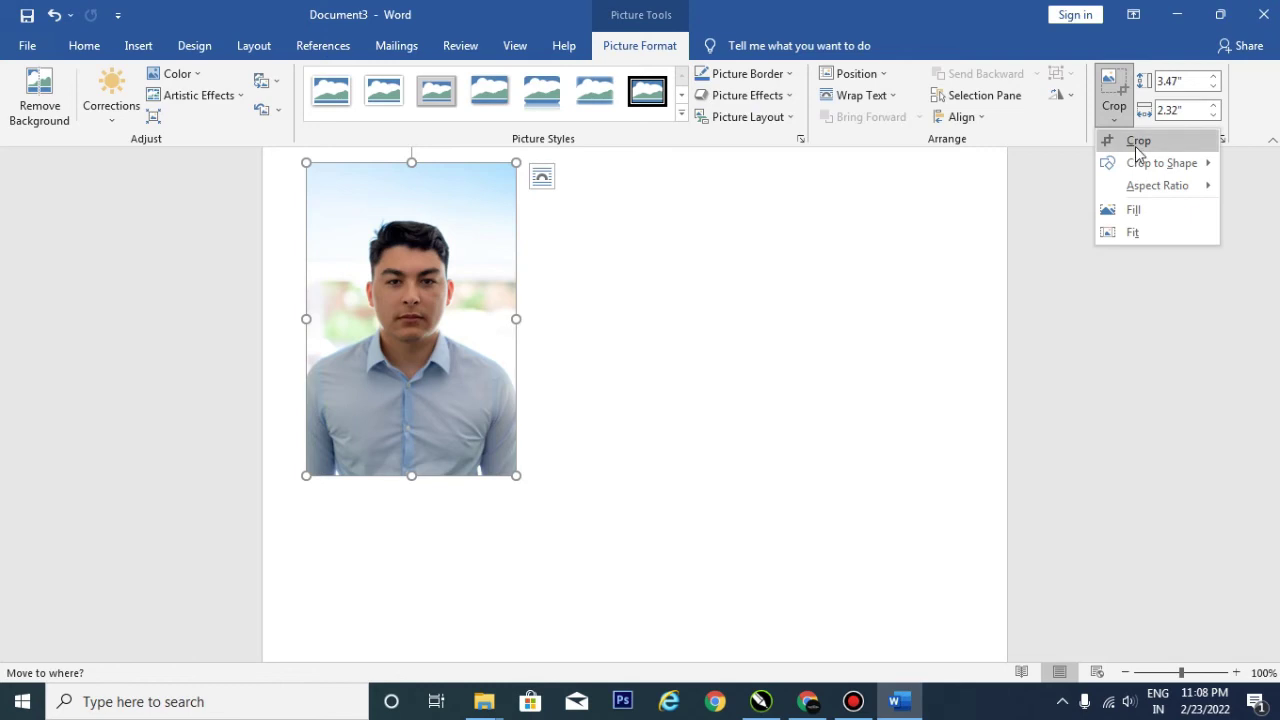
pyautogui.click(1138, 138)
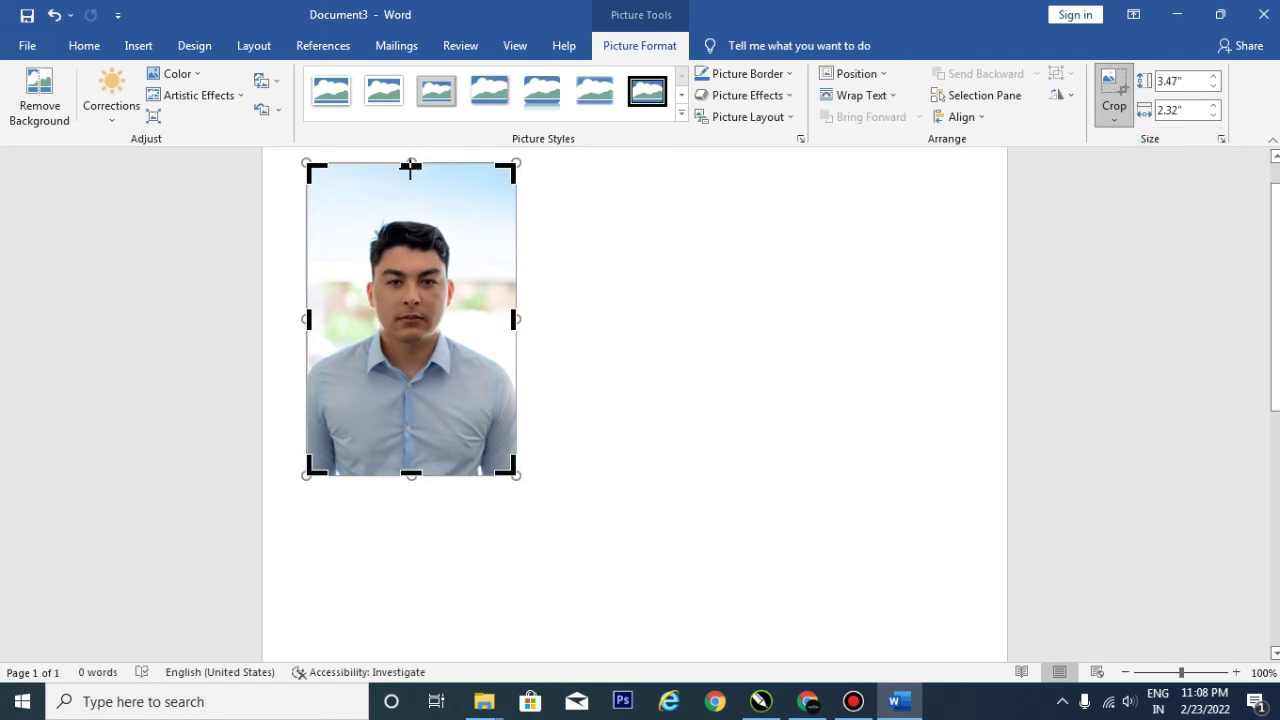
pyautogui.moveTo(410, 168); pyautogui.dragTo(412, 200)
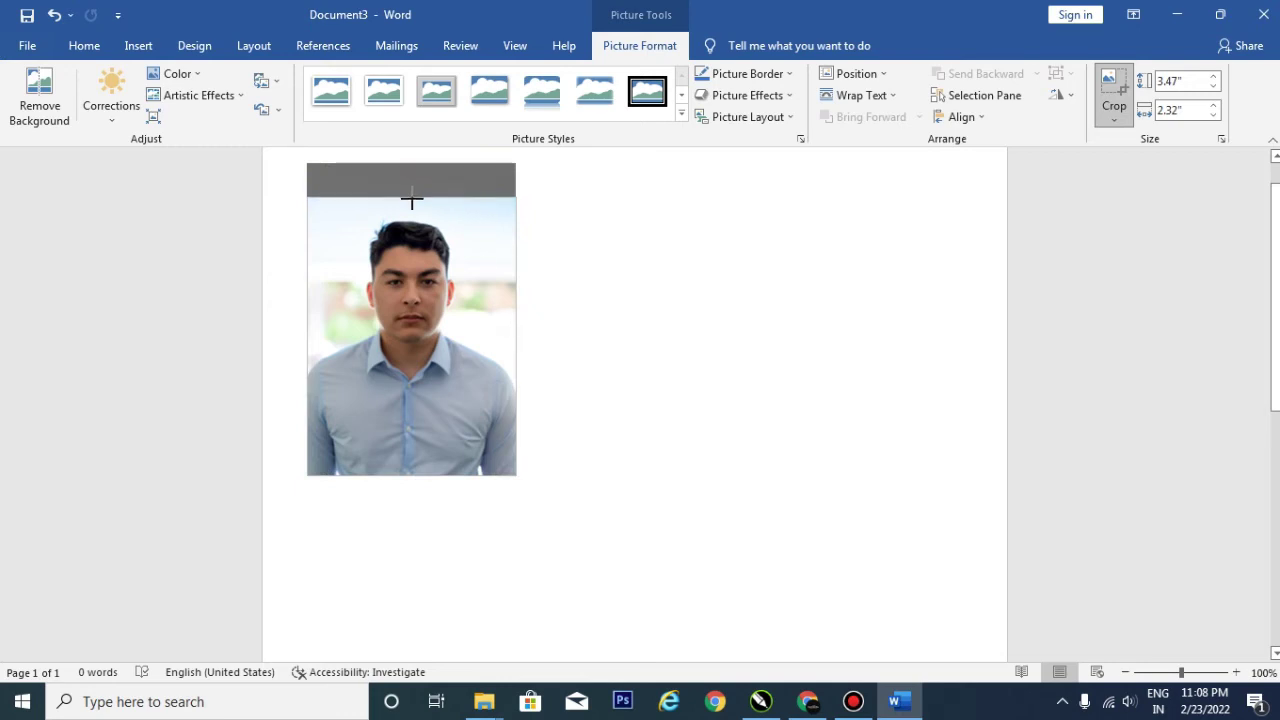
pyautogui.moveTo(412, 200); pyautogui.dragTo(412, 207)
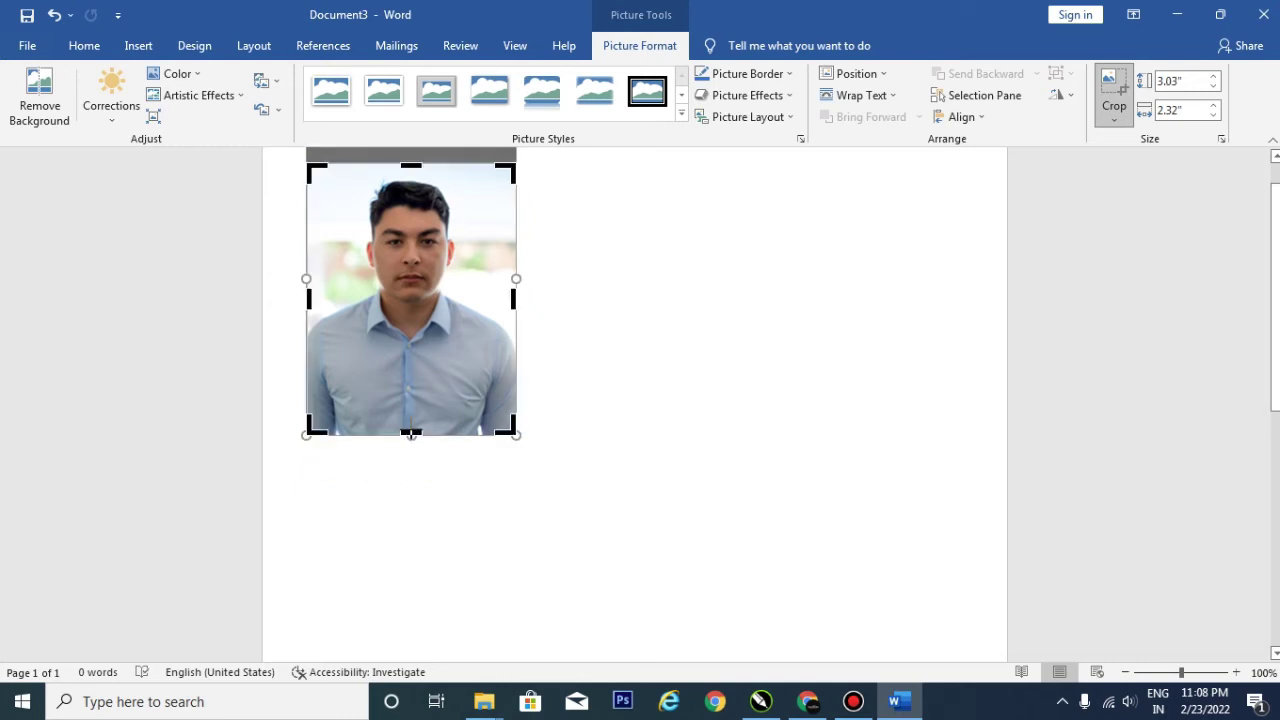
pyautogui.moveTo(410, 433); pyautogui.dragTo(405, 365)
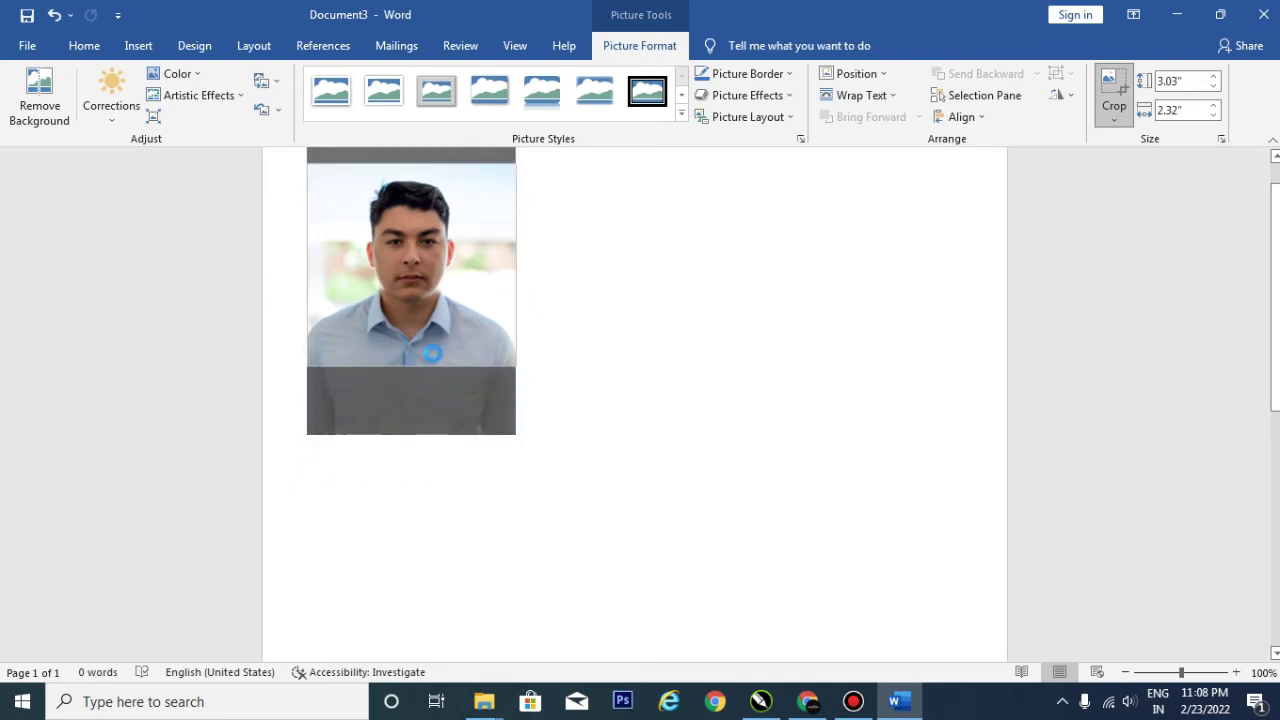
pyautogui.moveTo(515, 265); pyautogui.dragTo(499, 264)
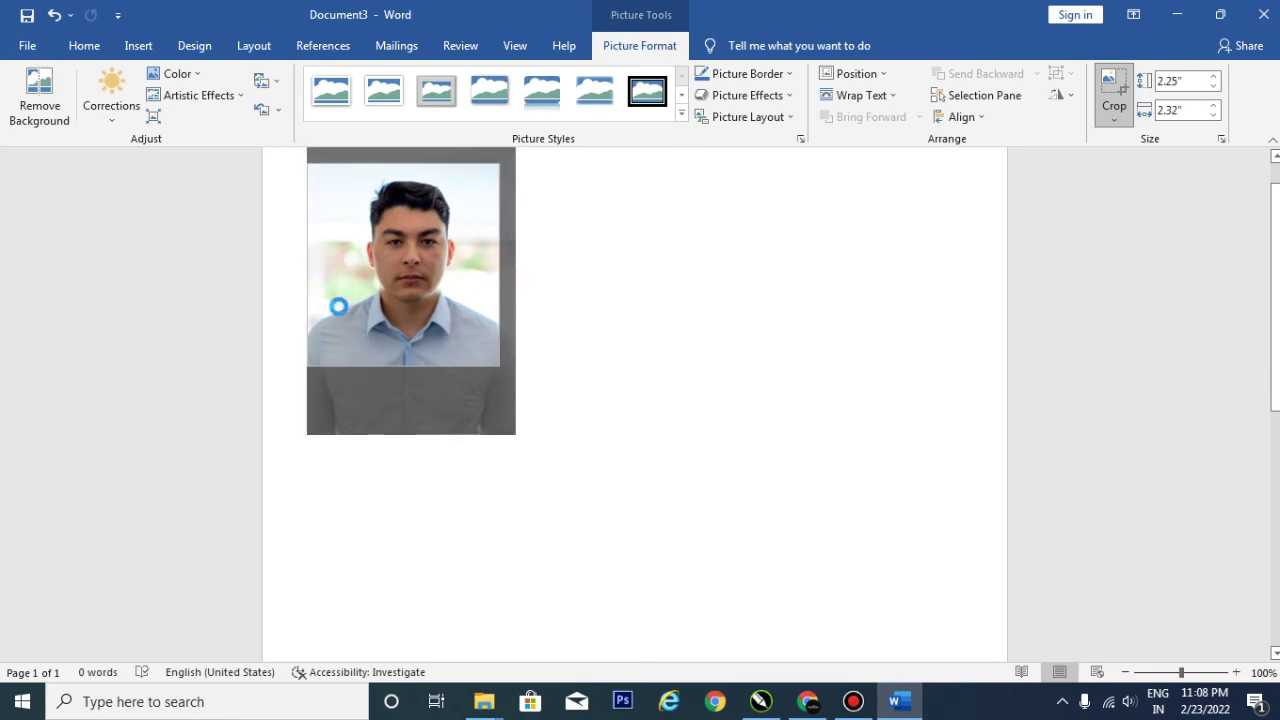
pyautogui.moveTo(308, 265); pyautogui.dragTo(323, 265)
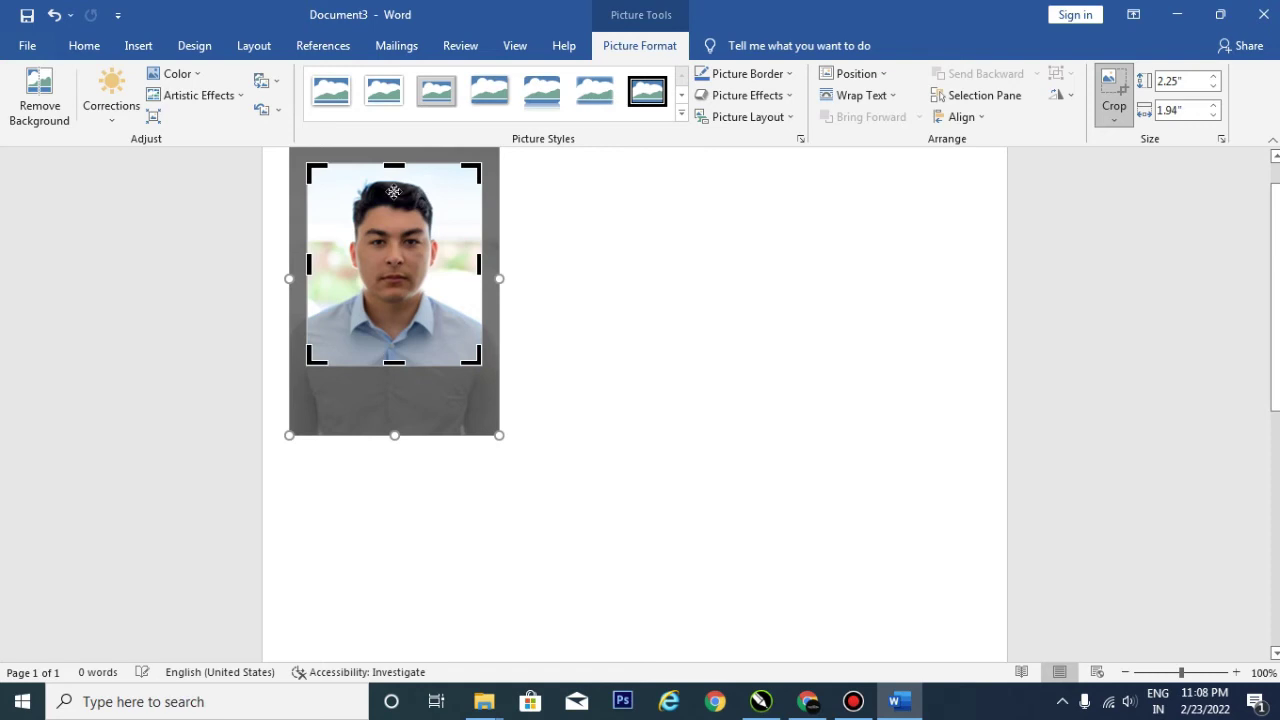
pyautogui.moveTo(396, 364); pyautogui.dragTo(396, 380)
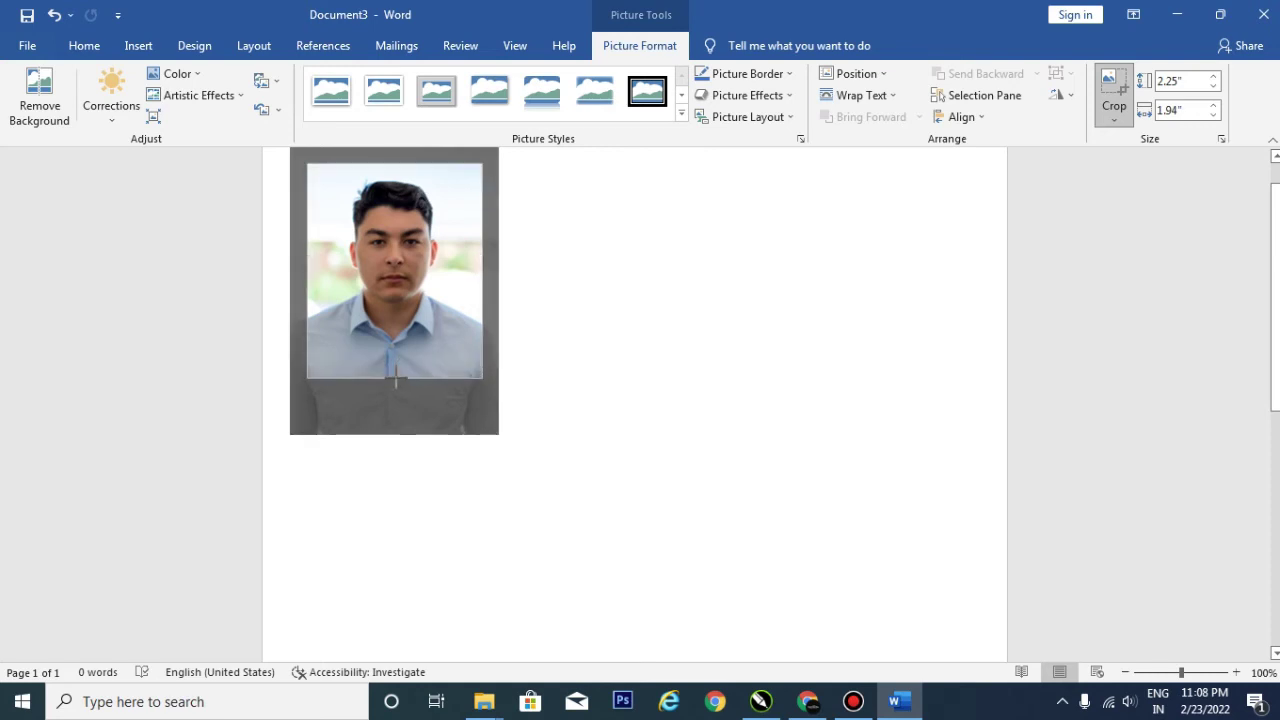
pyautogui.moveTo(396, 380); pyautogui.dragTo(397, 379)
pyautogui.moveTo(397, 378); pyautogui.dragTo(397, 379)
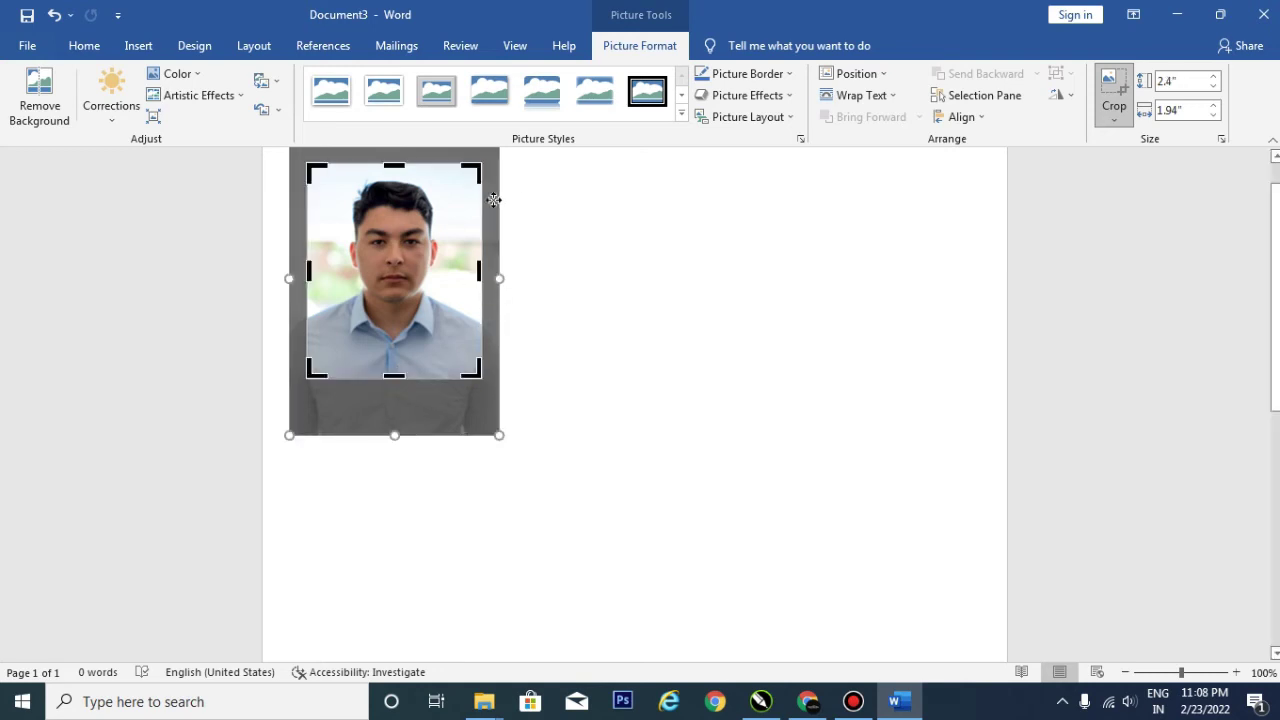
pyautogui.scroll(1, 493, 200)
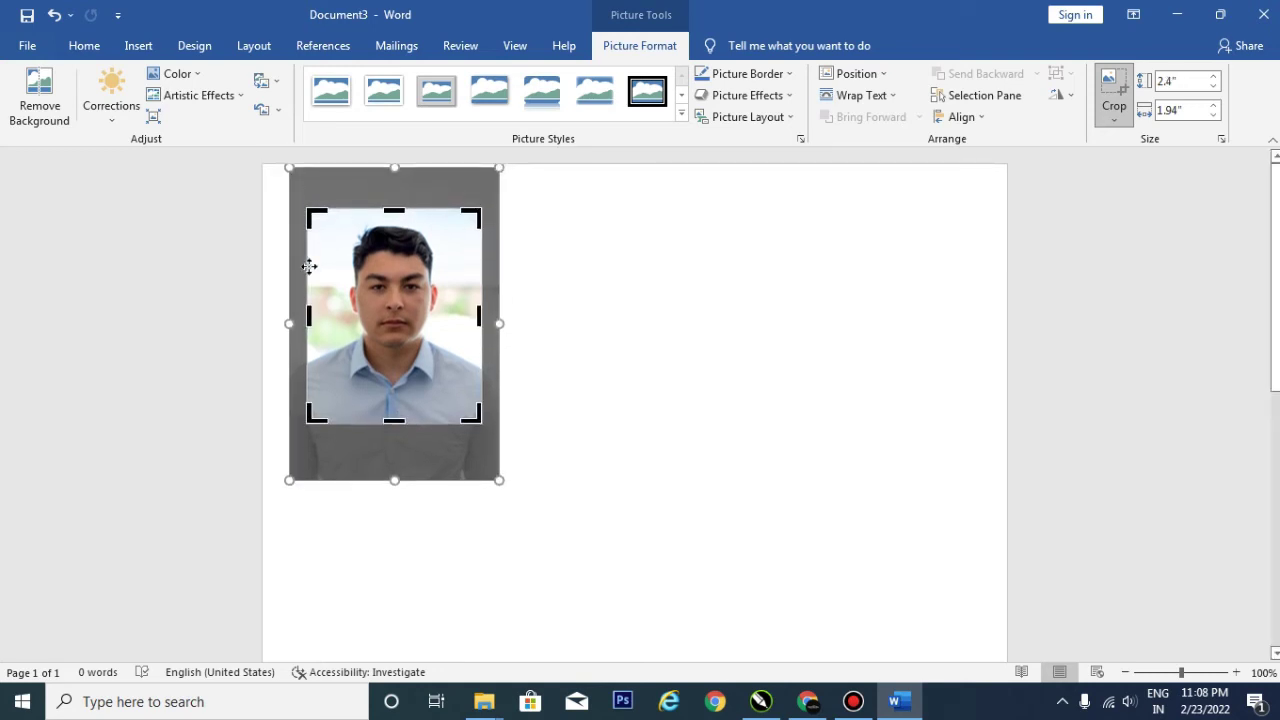
pyautogui.click(1114, 92)
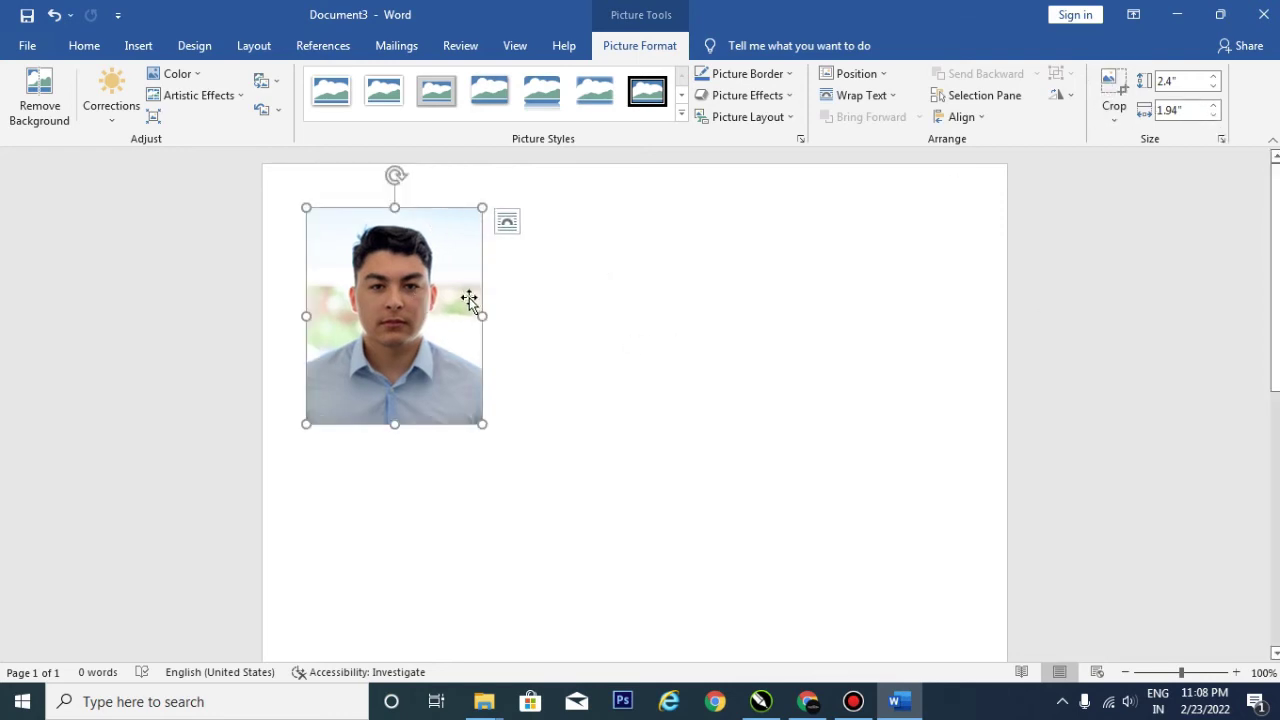
# - Resize the cropped photo proportionally to 1.73 by 1.4 inches, cancelling a stray move
pyautogui.moveTo(486, 424); pyautogui.dragTo(450, 383)
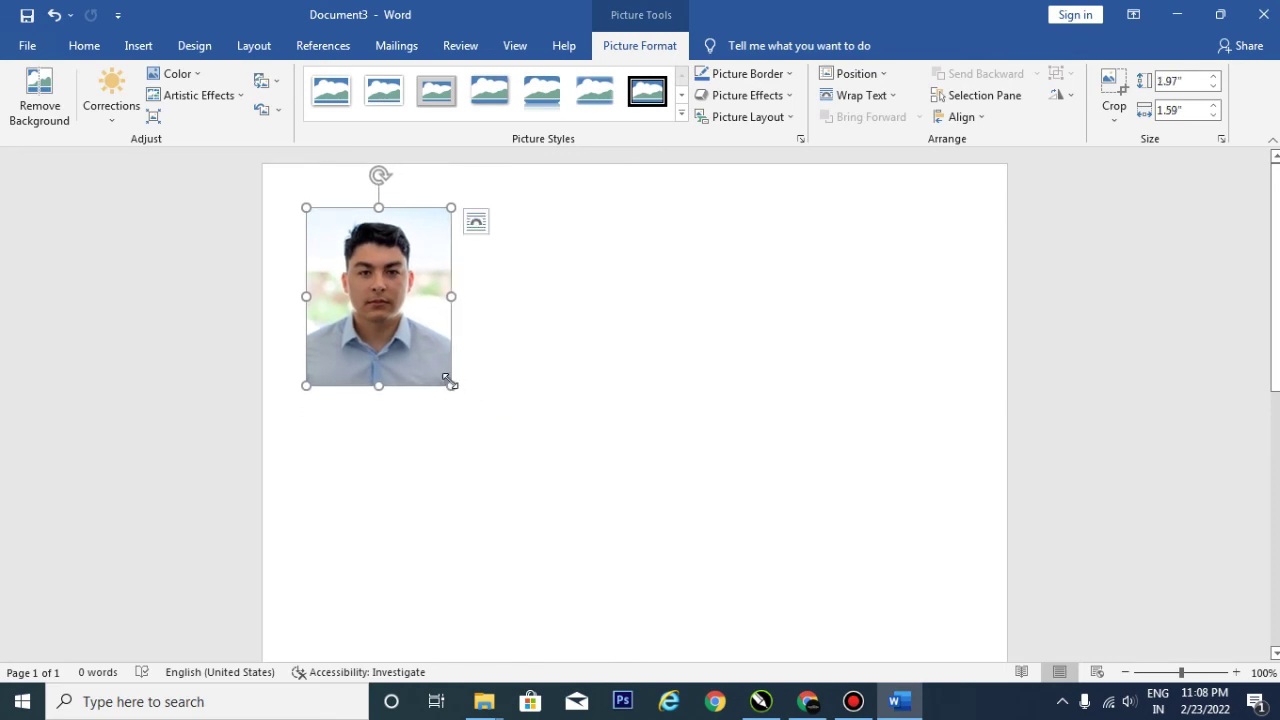
pyautogui.moveTo(450, 386); pyautogui.dragTo(432, 365)
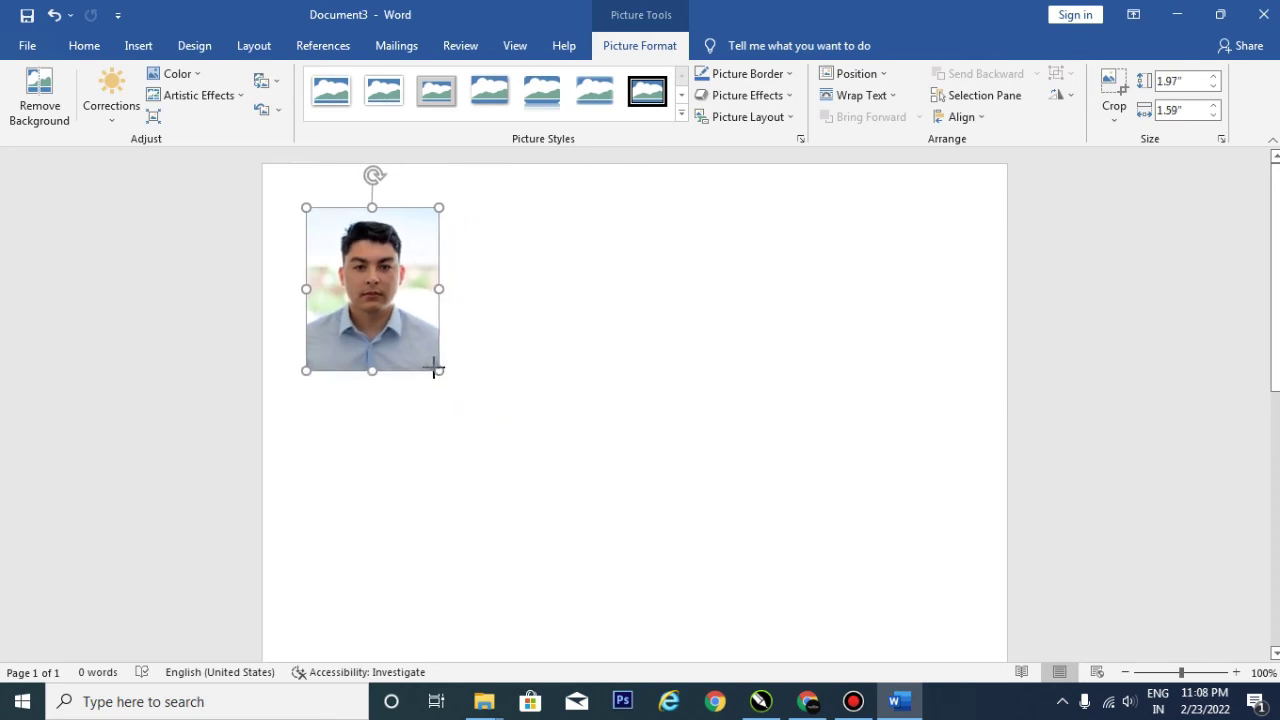
pyautogui.moveTo(432, 365); pyautogui.dragTo(433, 364)
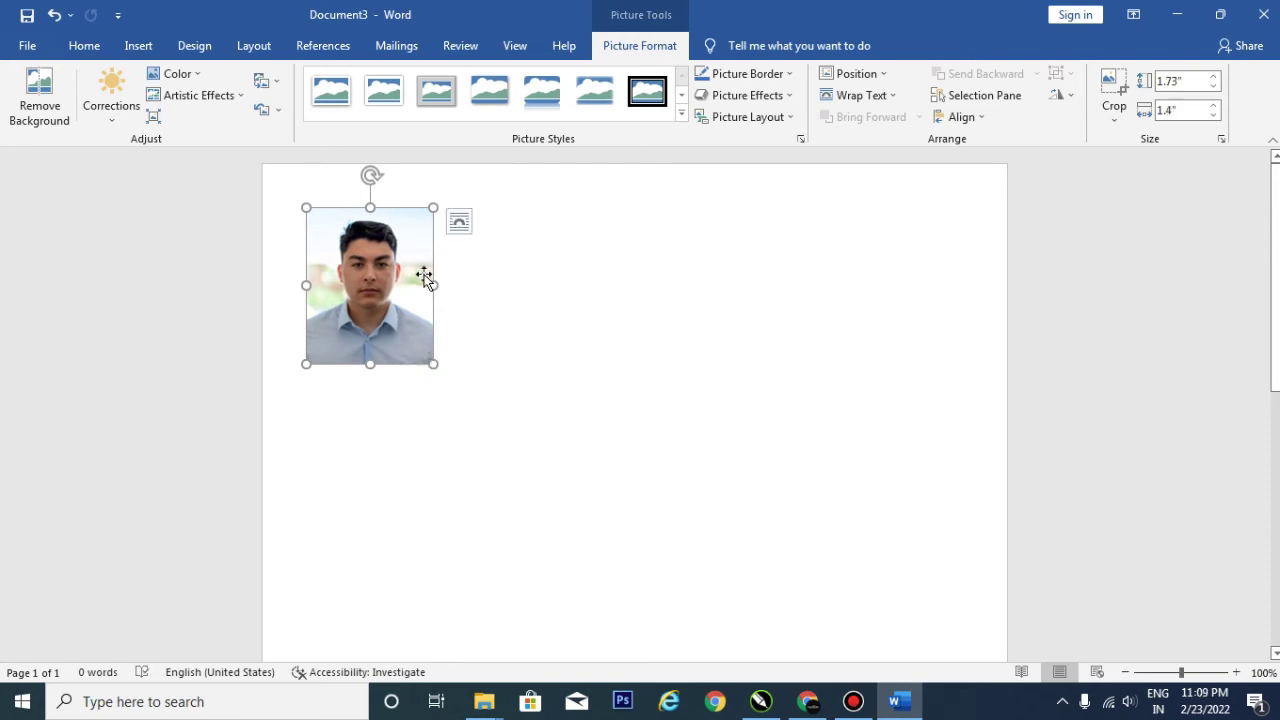
pyautogui.moveTo(359, 285); pyautogui.dragTo(668, 293)
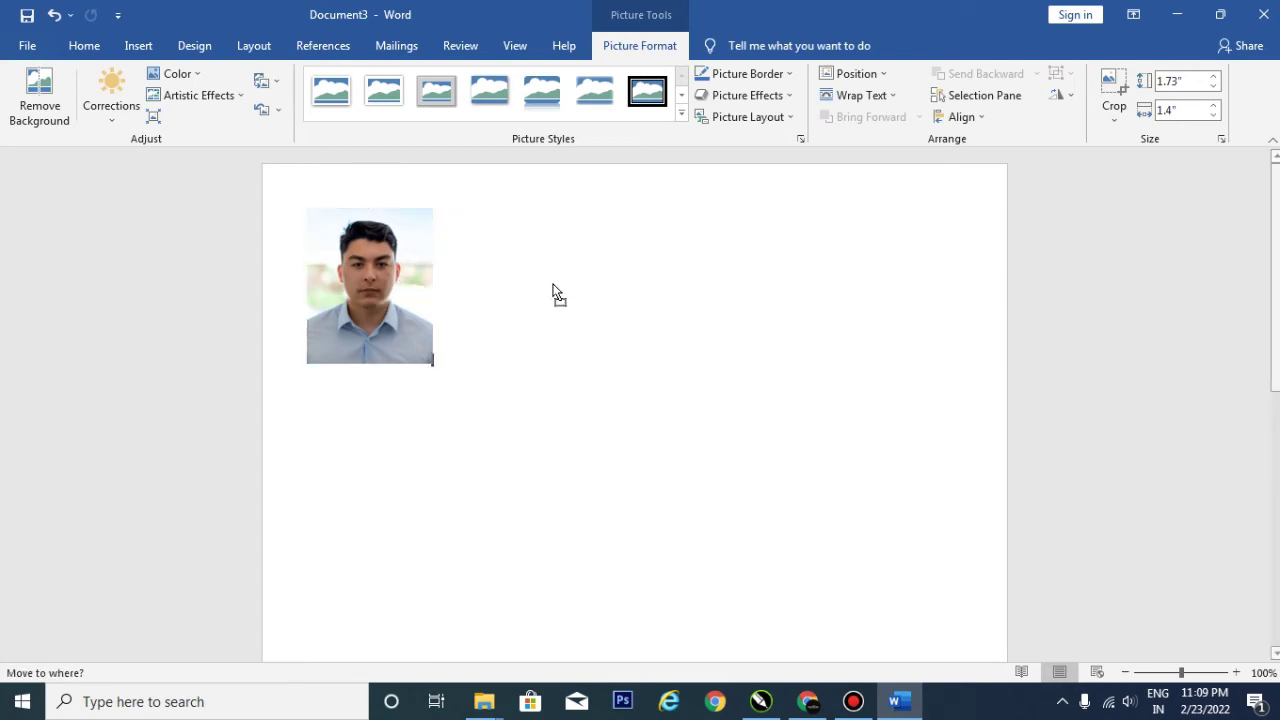
pyautogui.press('Escape')
pyautogui.press('F2')
pyautogui.press('Escape')
pyautogui.press('F2')
pyautogui.press('Escape')
pyautogui.press('F2')
pyautogui.press('Escape')
pyautogui.press('F2')
pyautogui.press('Escape')
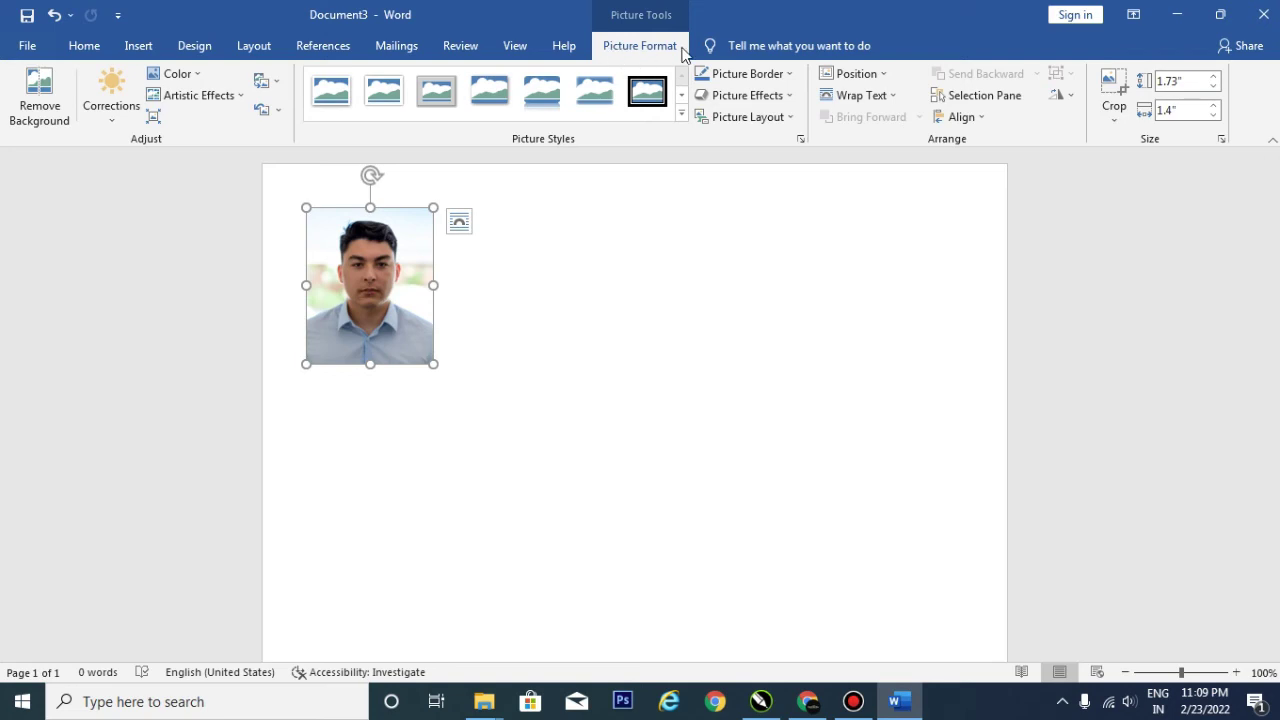
# - Apply Square text wrapping and snap the photo to the top-left margin
pyautogui.click(885, 106)
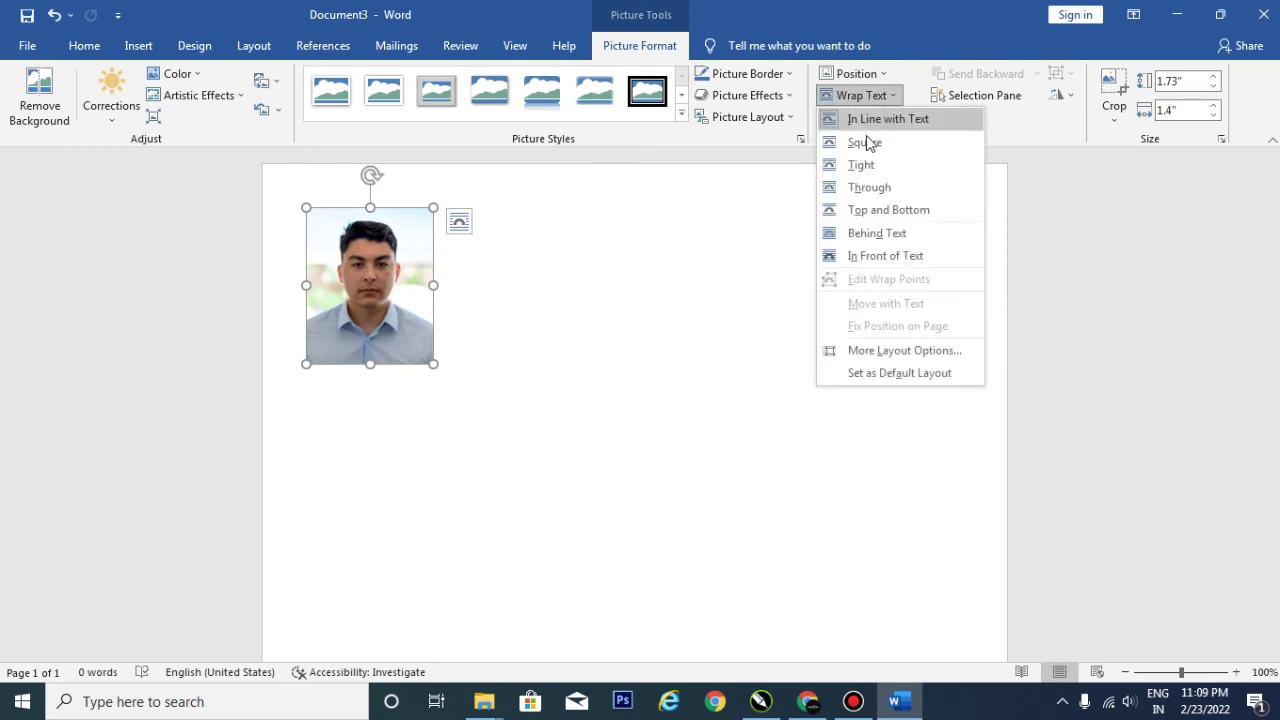
pyautogui.click(872, 145)
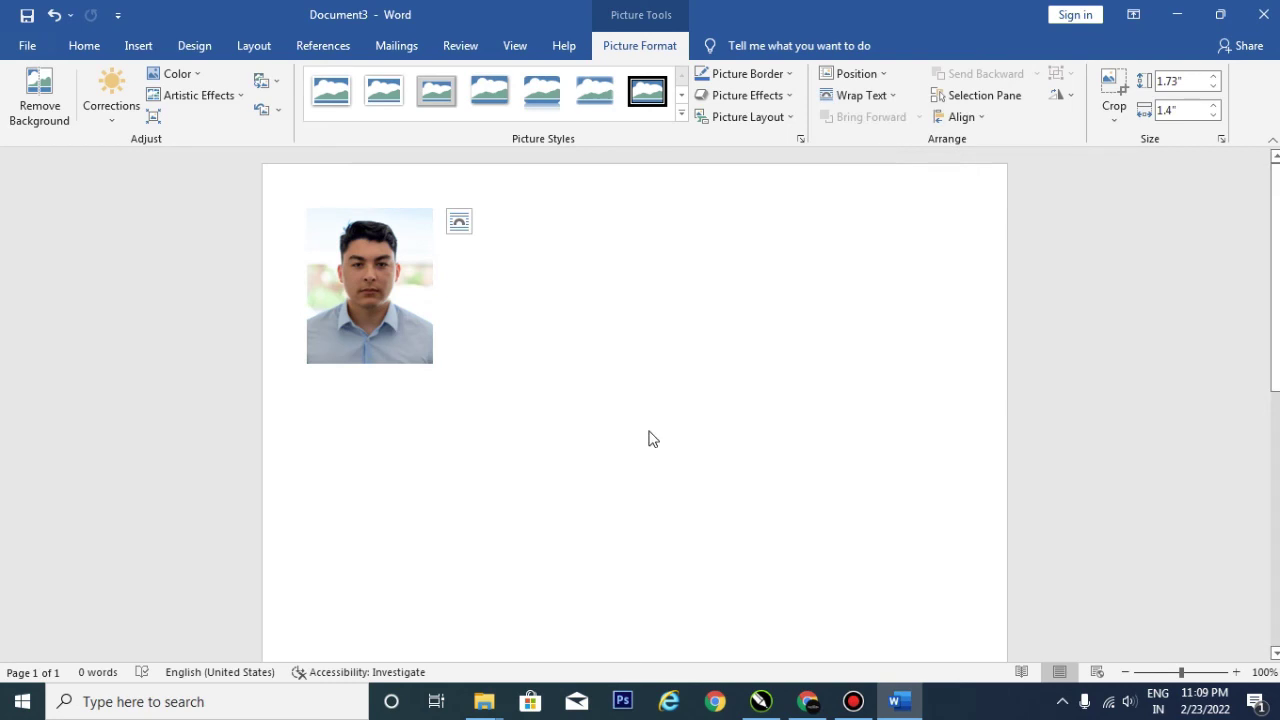
pyautogui.moveTo(375, 286)
pyautogui.mouseDown()
pyautogui.moveTo(893, 290)
pyautogui.moveTo(835, 313)
pyautogui.mouseUp()
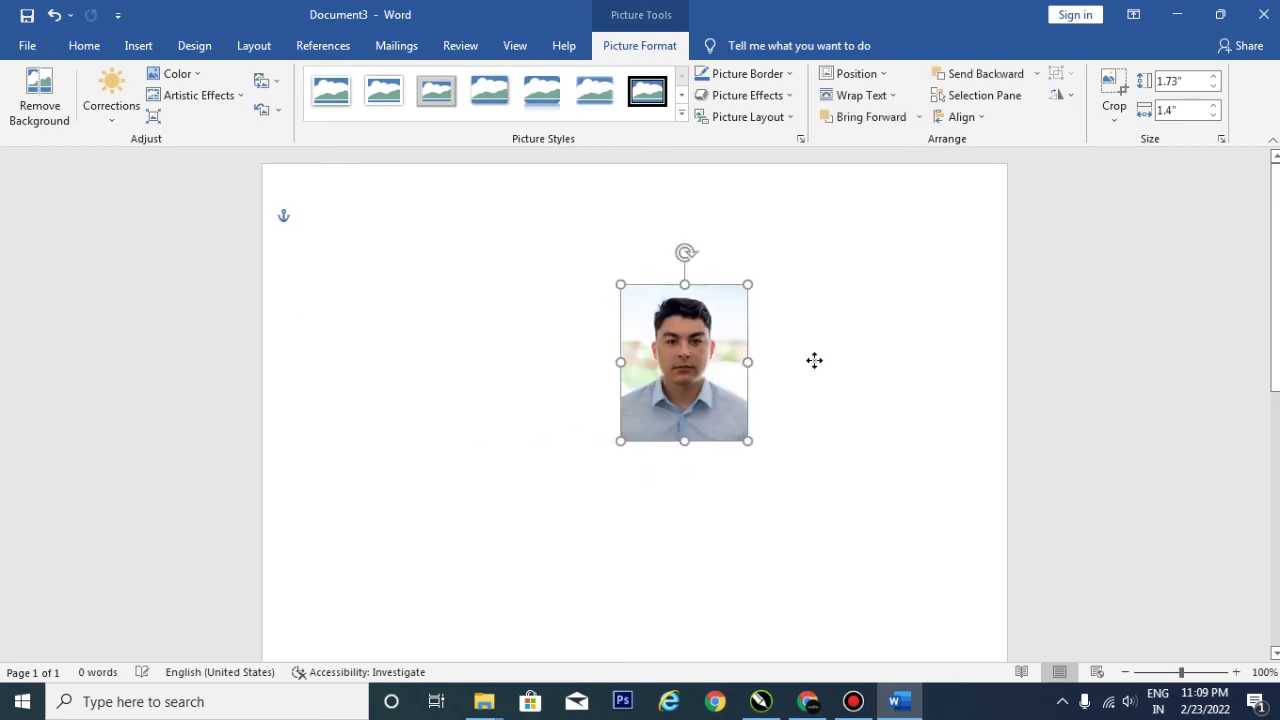
pyautogui.moveTo(835, 313); pyautogui.dragTo(395, 313)
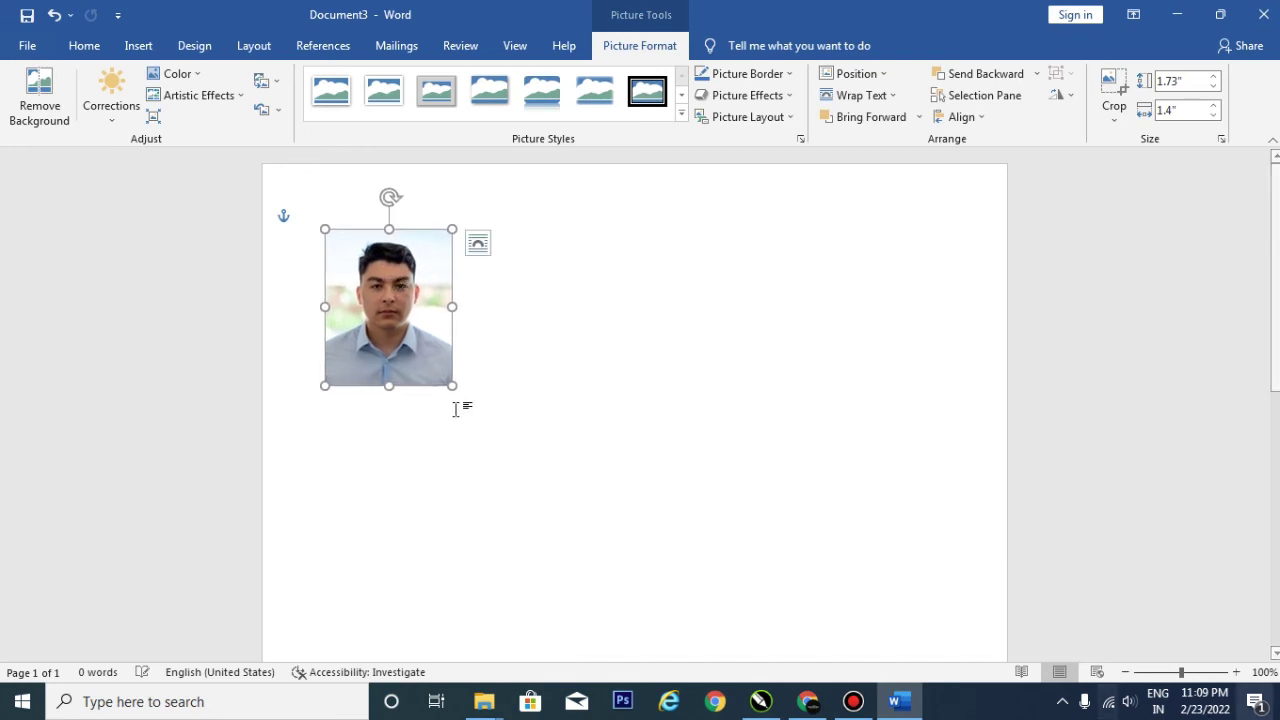
pyautogui.moveTo(400, 295); pyautogui.dragTo(388, 273)
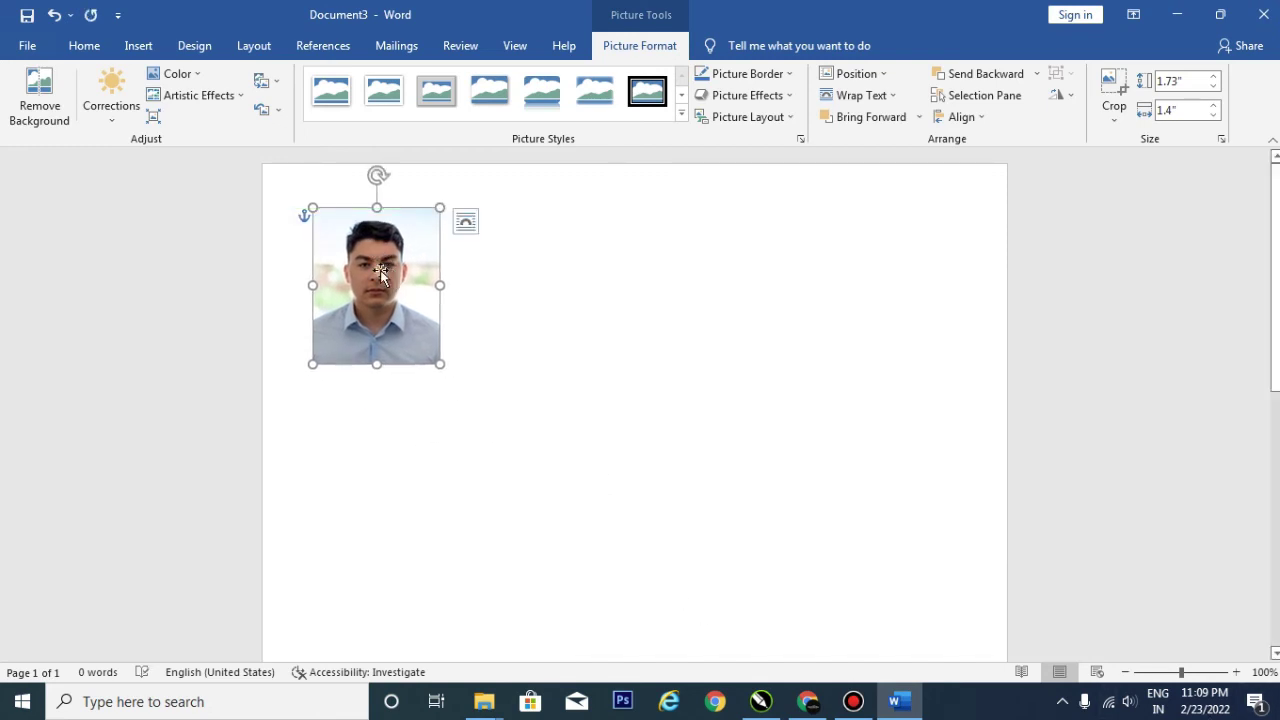
pyautogui.click(115, 117)
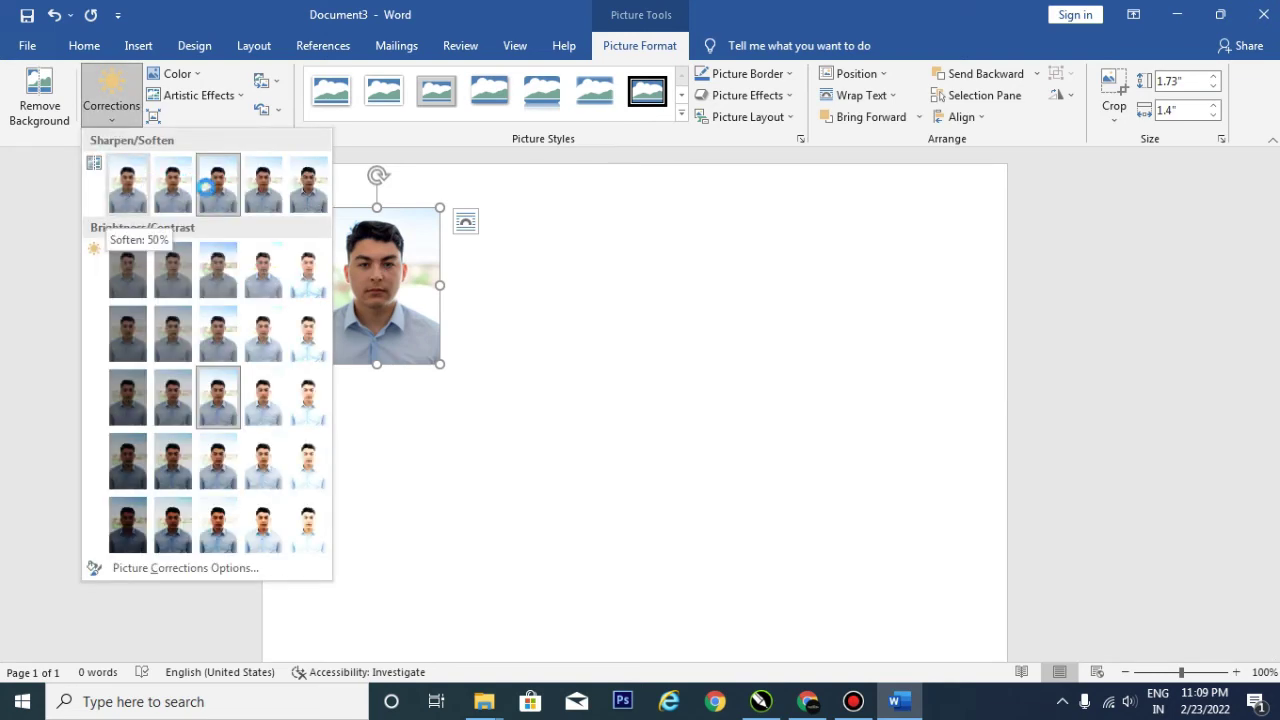
# - Try a brightness/contrast preset, undo it, and enlarge the photo to about 1.84 by 1.49 inches
pyautogui.press('Escape')
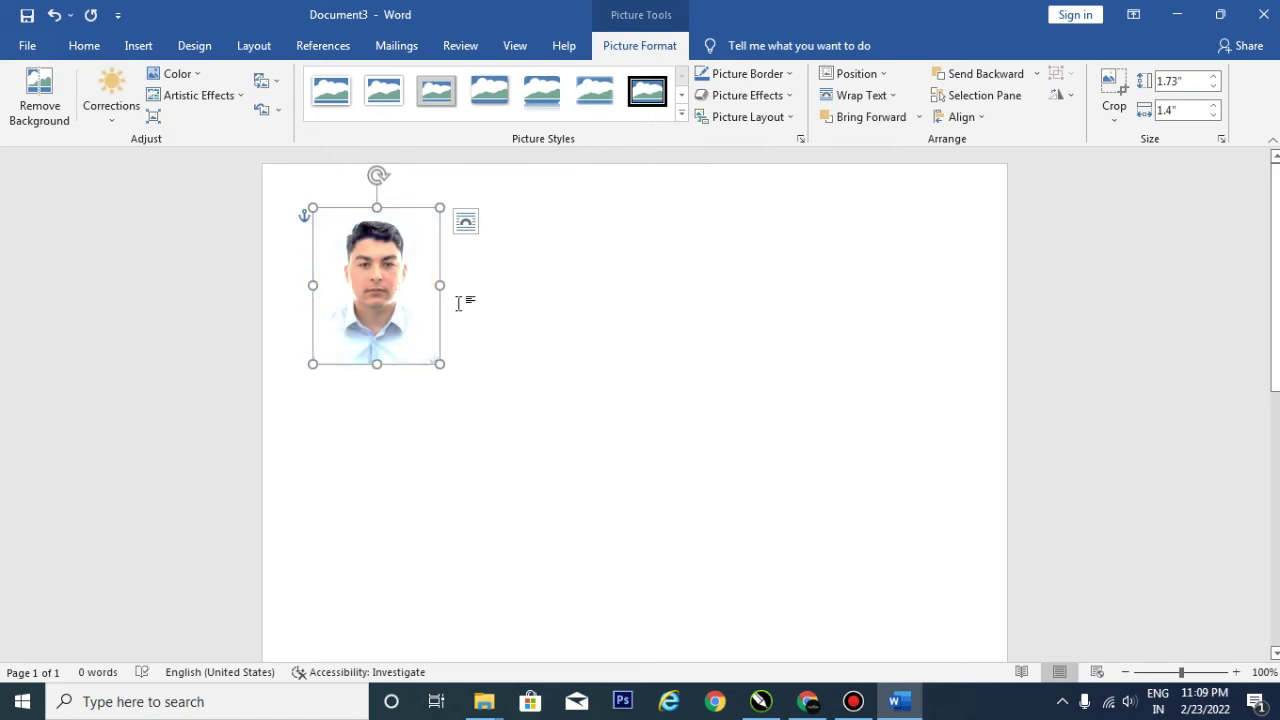
pyautogui.click(111, 100)
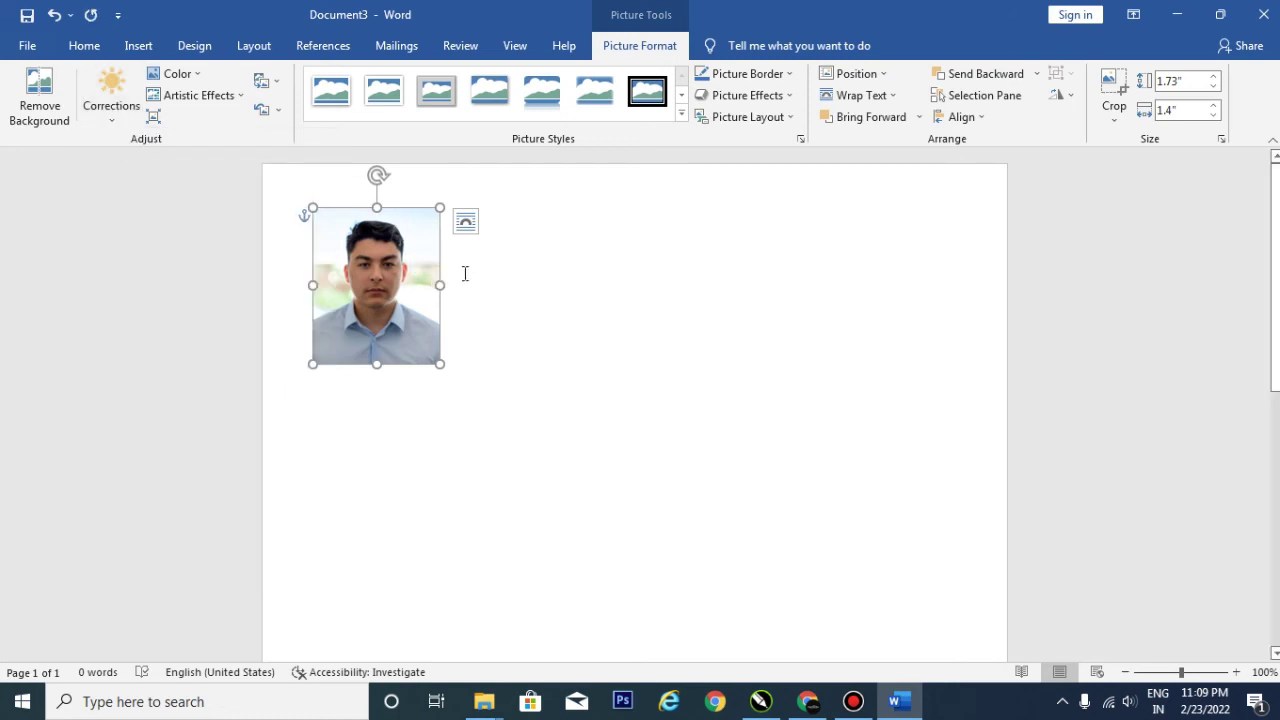
pyautogui.click(111, 100)
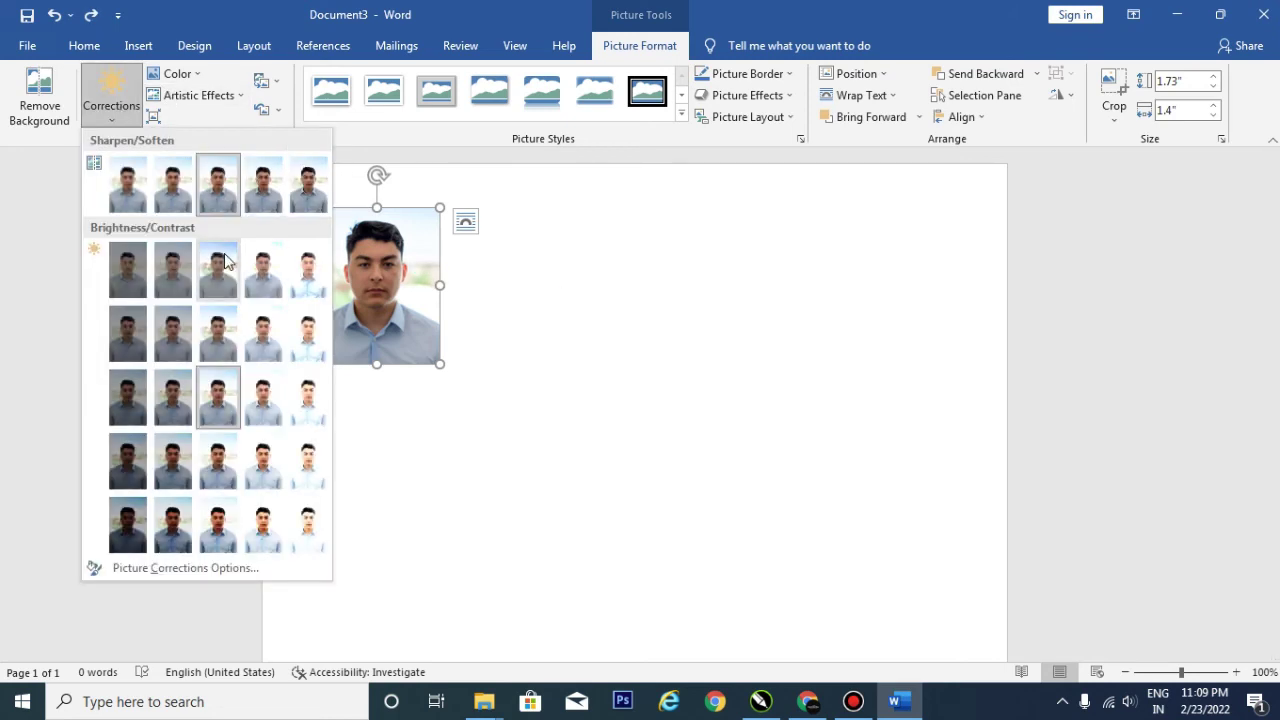
pyautogui.click(261, 341)
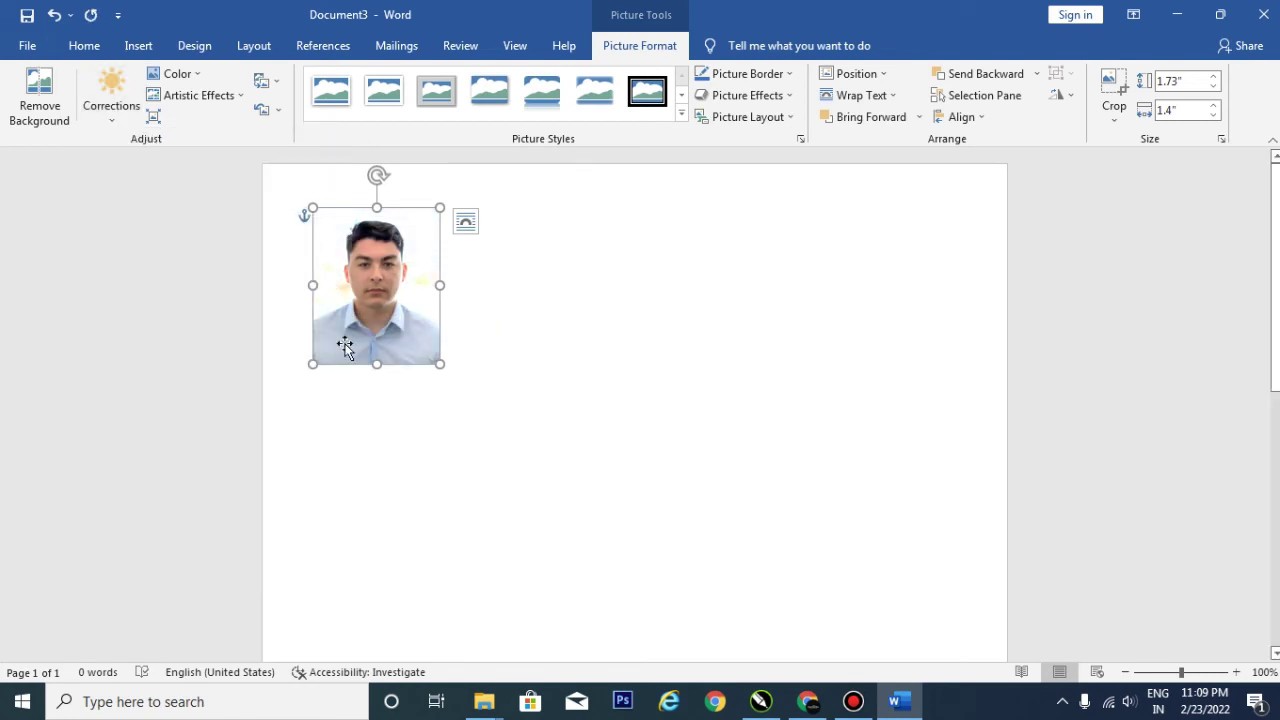
pyautogui.hotkey('ctrl', 'z')
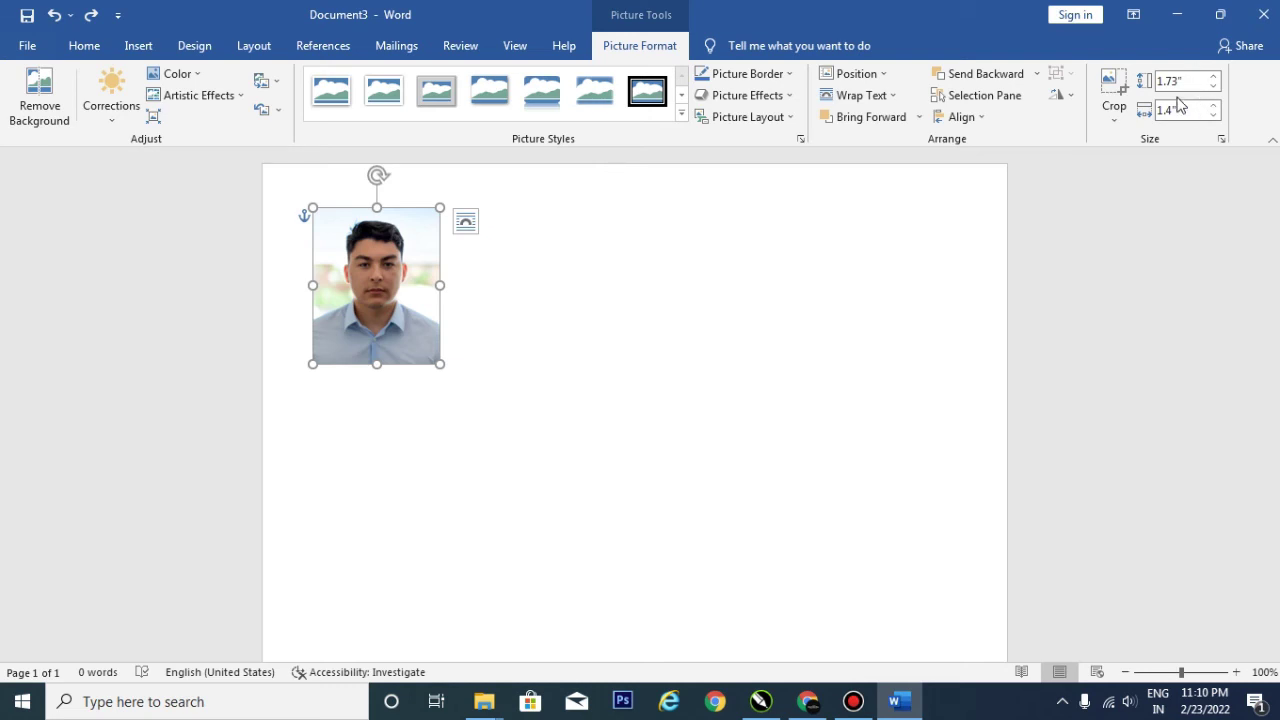
pyautogui.moveTo(442, 371); pyautogui.dragTo(448, 374)
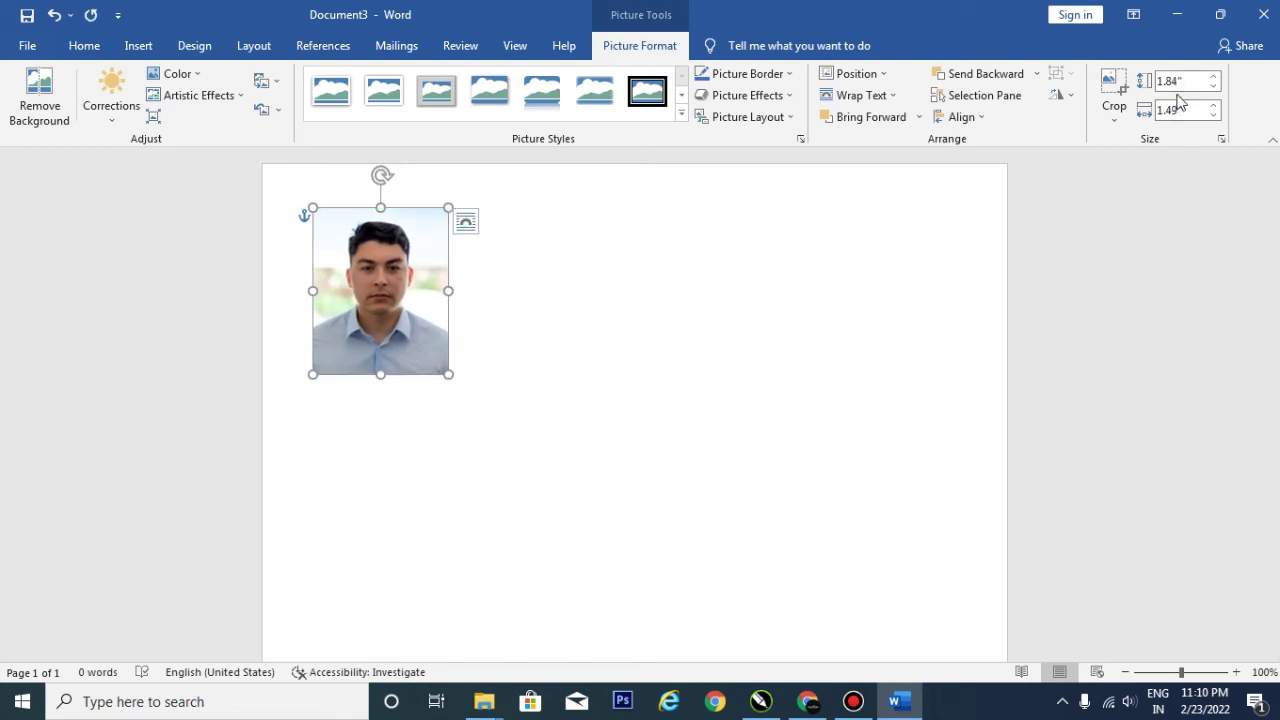
pyautogui.hotkey('ctrl', 'z')
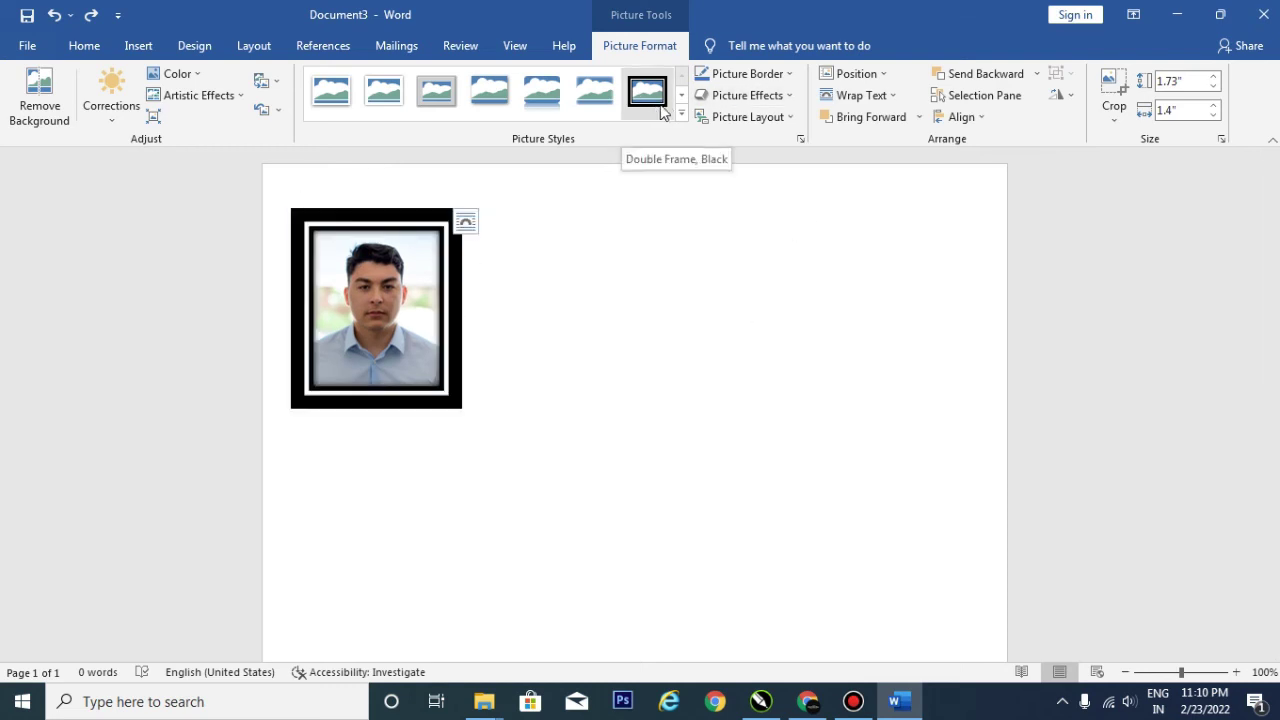
# - Give the photo a black 1½ pt picture border and deselect it to check
pyautogui.click(790, 75)
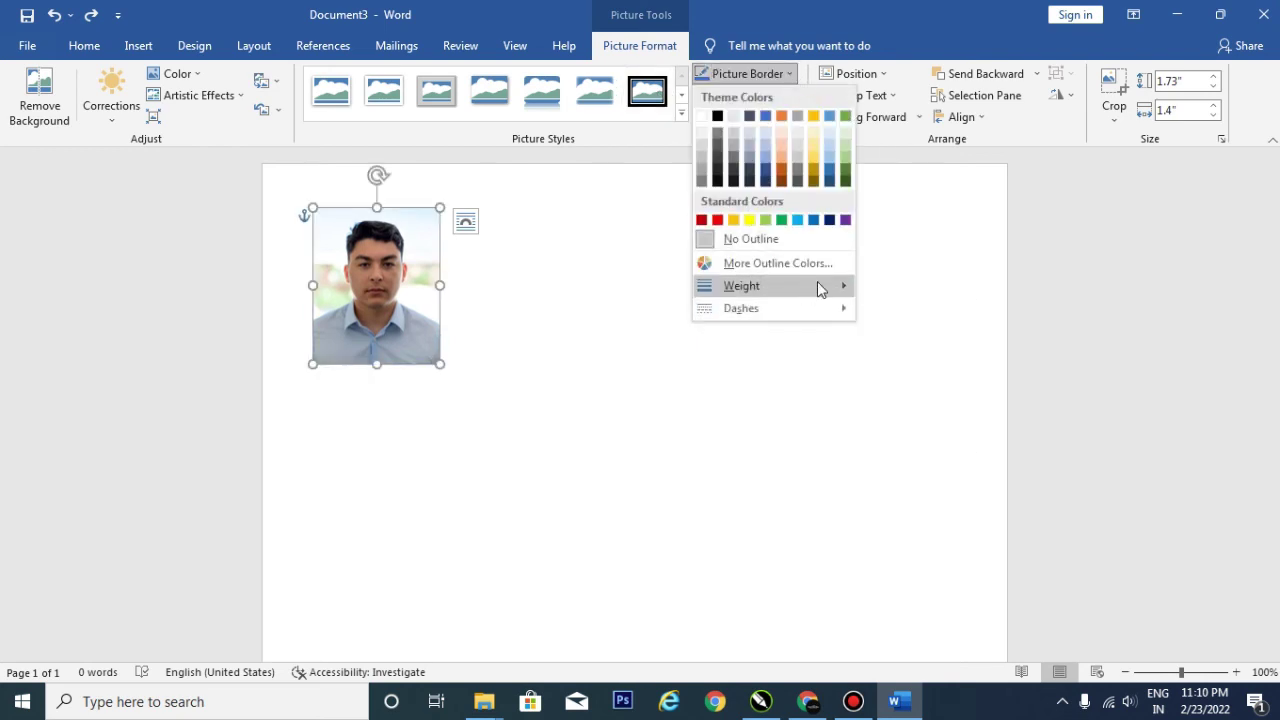
pyautogui.moveTo(741, 286)
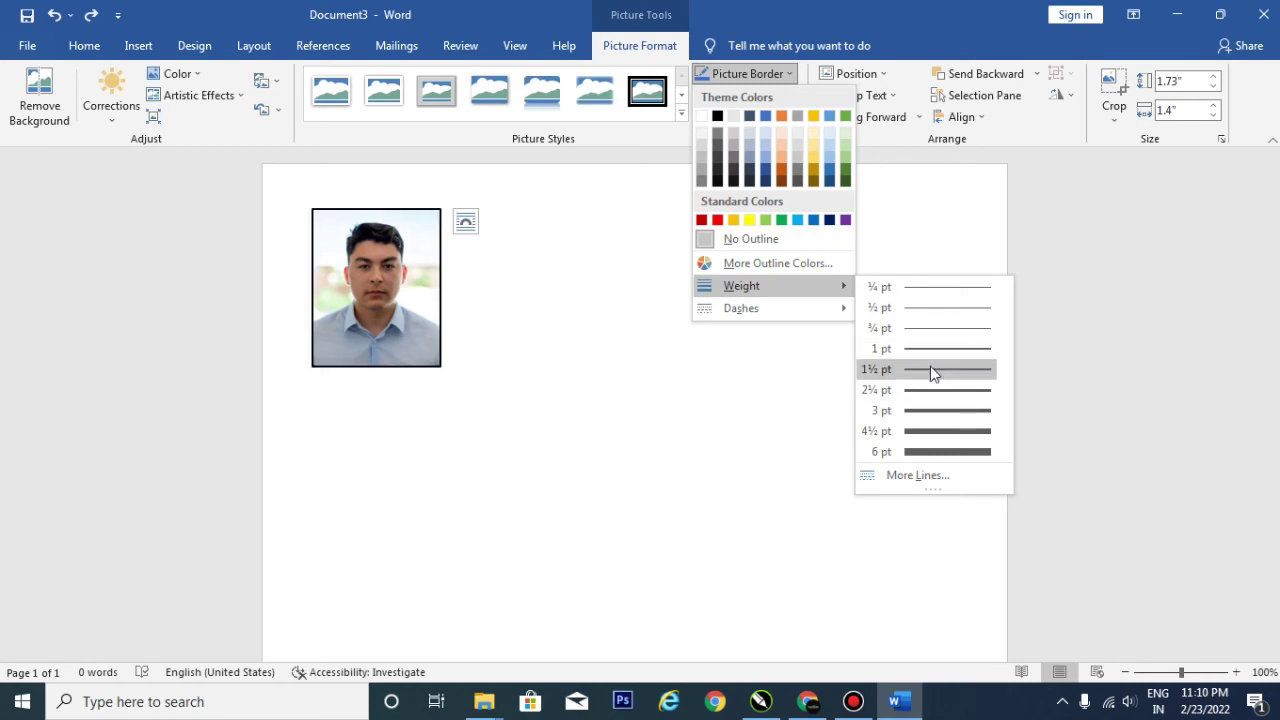
pyautogui.click(930, 369)
pyautogui.click(543, 386)
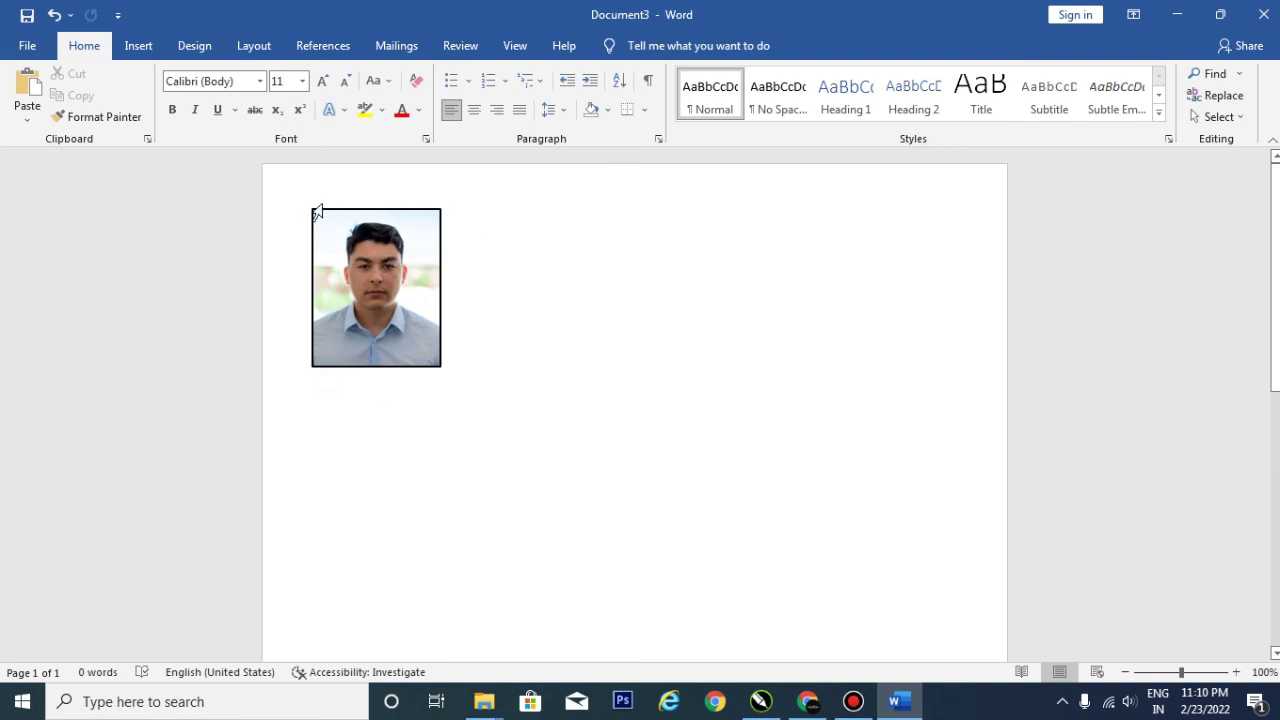
# - Duplicate the photo with Ctrl+D, lining up copies side by side along the top
pyautogui.moveTo(378, 272)
pyautogui.mouseDown()
pyautogui.moveTo(352, 240)
pyautogui.moveTo(377, 295)
pyautogui.mouseUp()
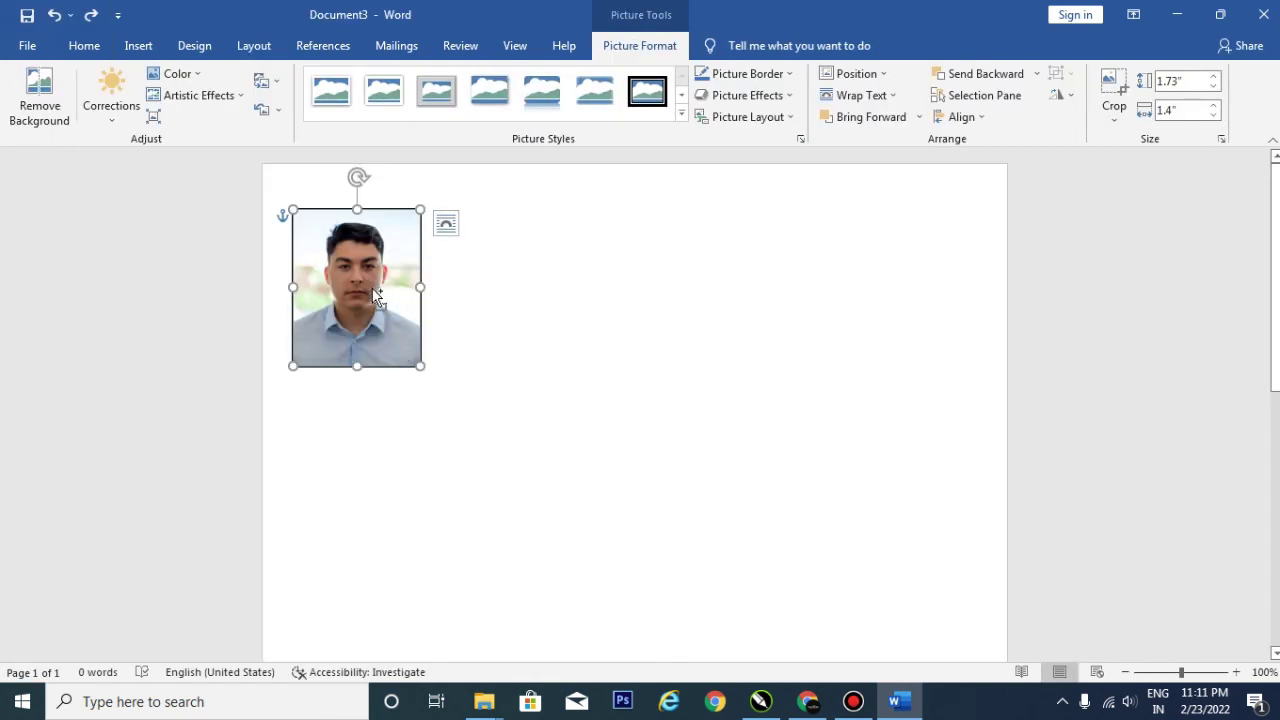
pyautogui.hotkey('ctrl', 'd')
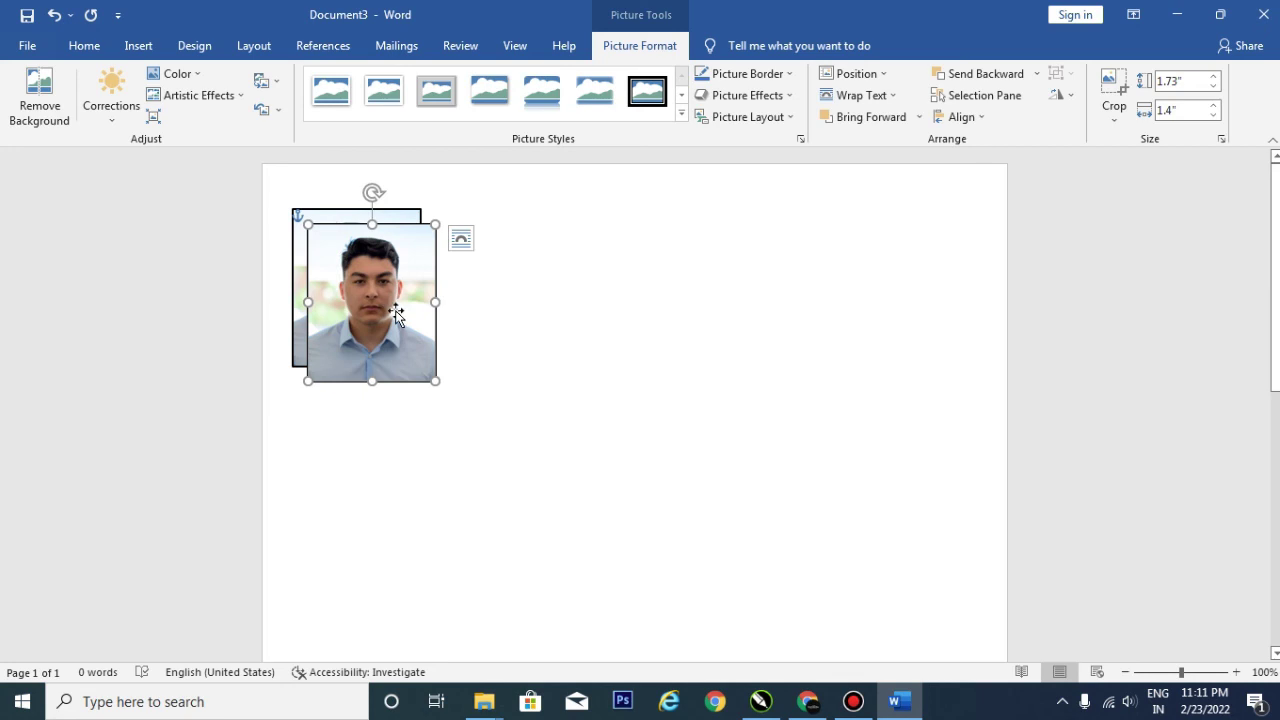
pyautogui.moveTo(376, 283); pyautogui.dragTo(455, 268)
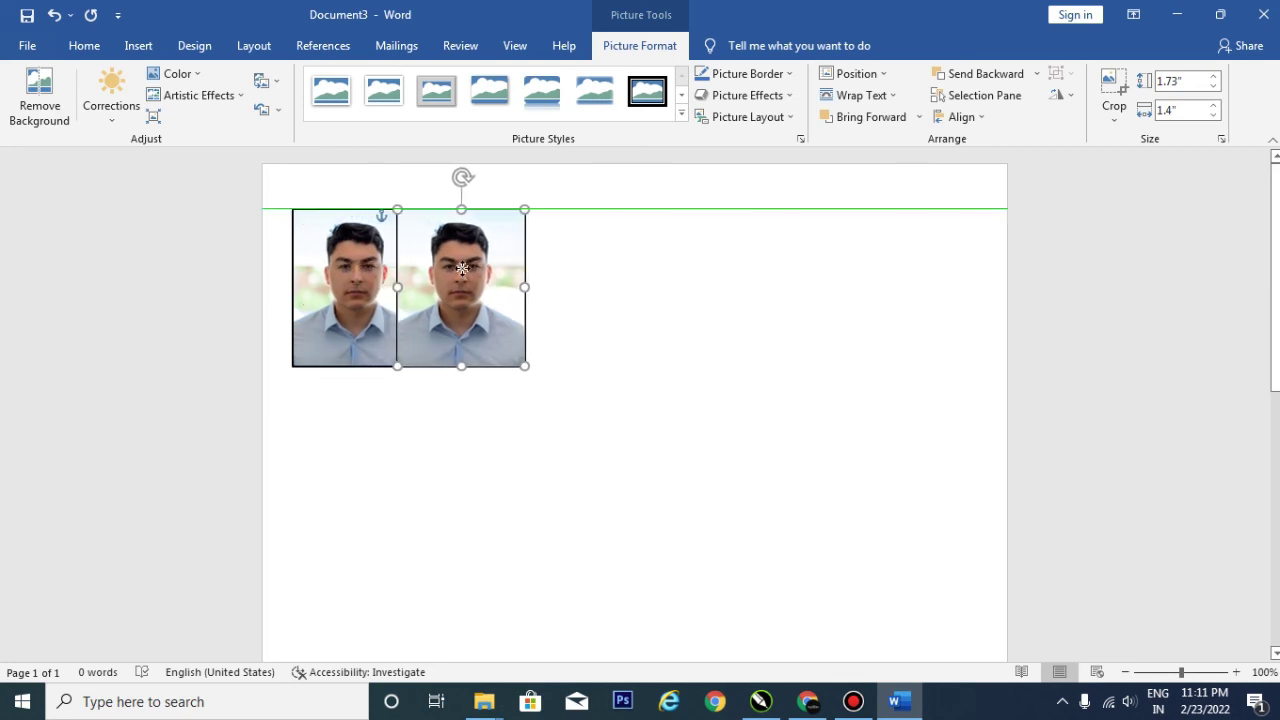
pyautogui.moveTo(455, 268); pyautogui.dragTo(538, 307)
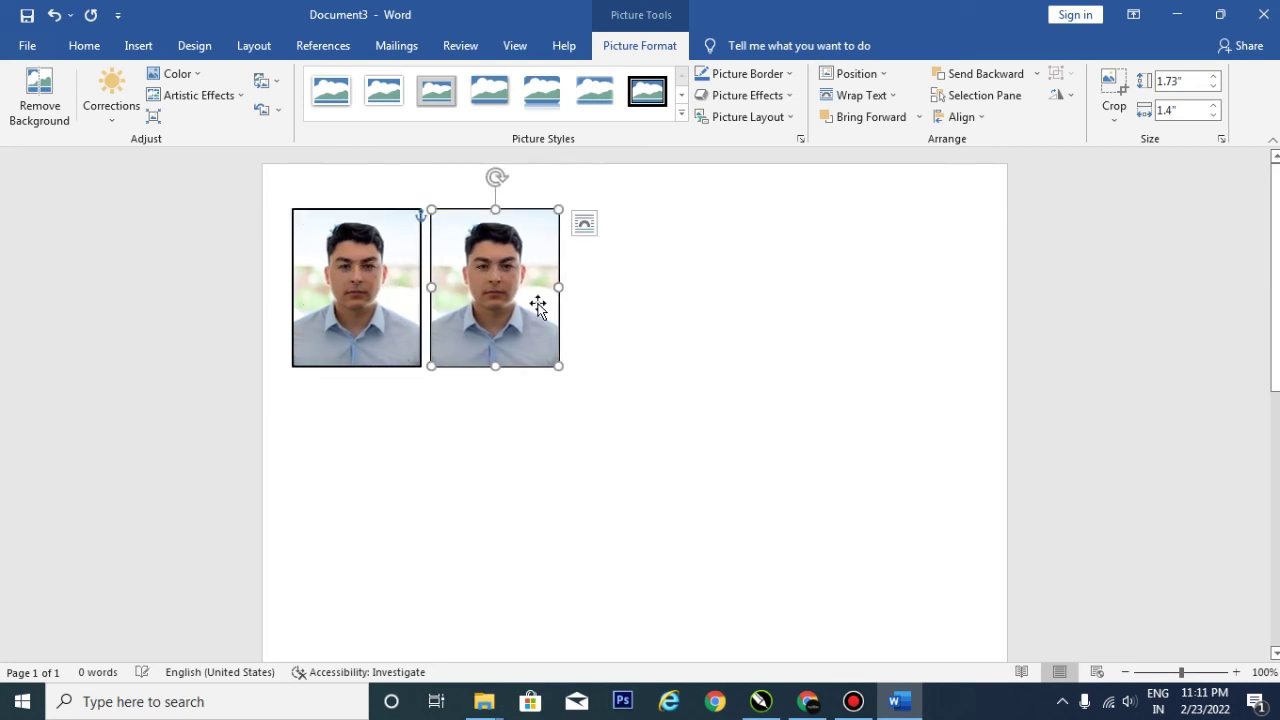
pyautogui.hotkey('ctrl', 'd')
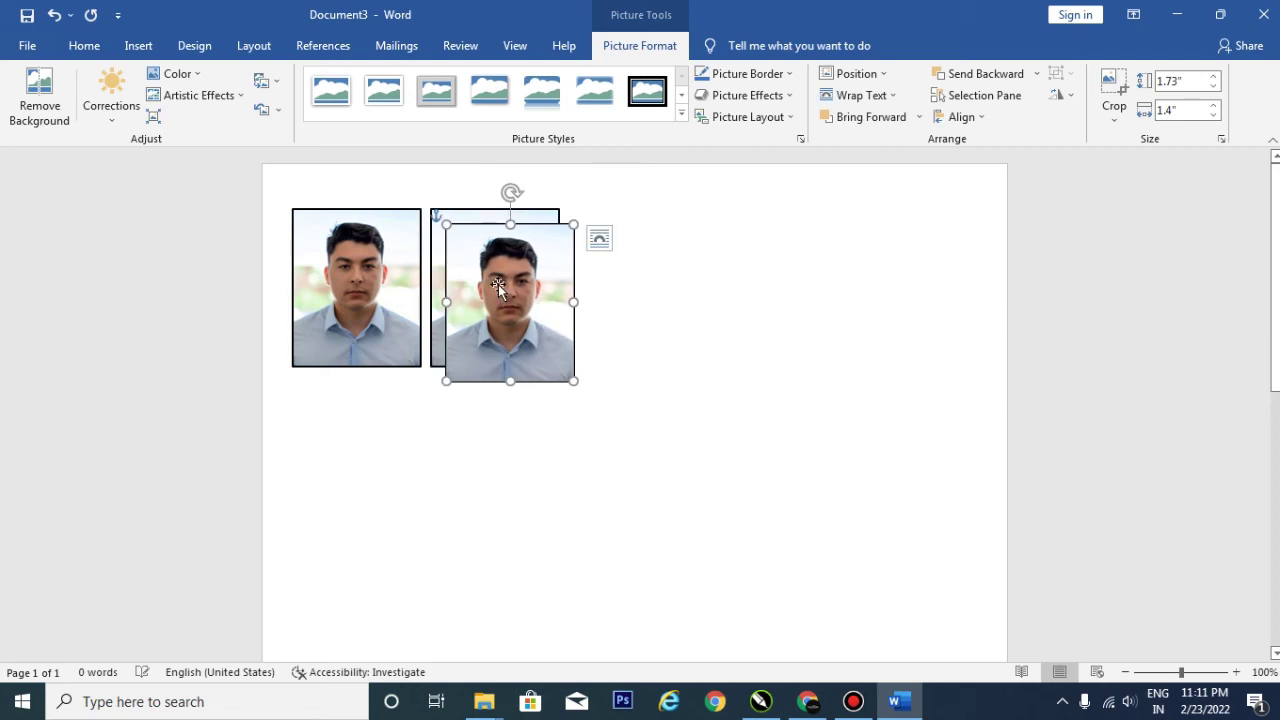
pyautogui.moveTo(497, 282)
pyautogui.mouseDown()
pyautogui.moveTo(608, 255)
pyautogui.moveTo(741, 244)
pyautogui.moveTo(752, 262)
pyautogui.moveTo(887, 244)
pyautogui.mouseUp()
pyautogui.hotkey('ctrl', 'd')
# - Deselect to review the row of five photos, then select the first photo
pyautogui.click(618, 458)
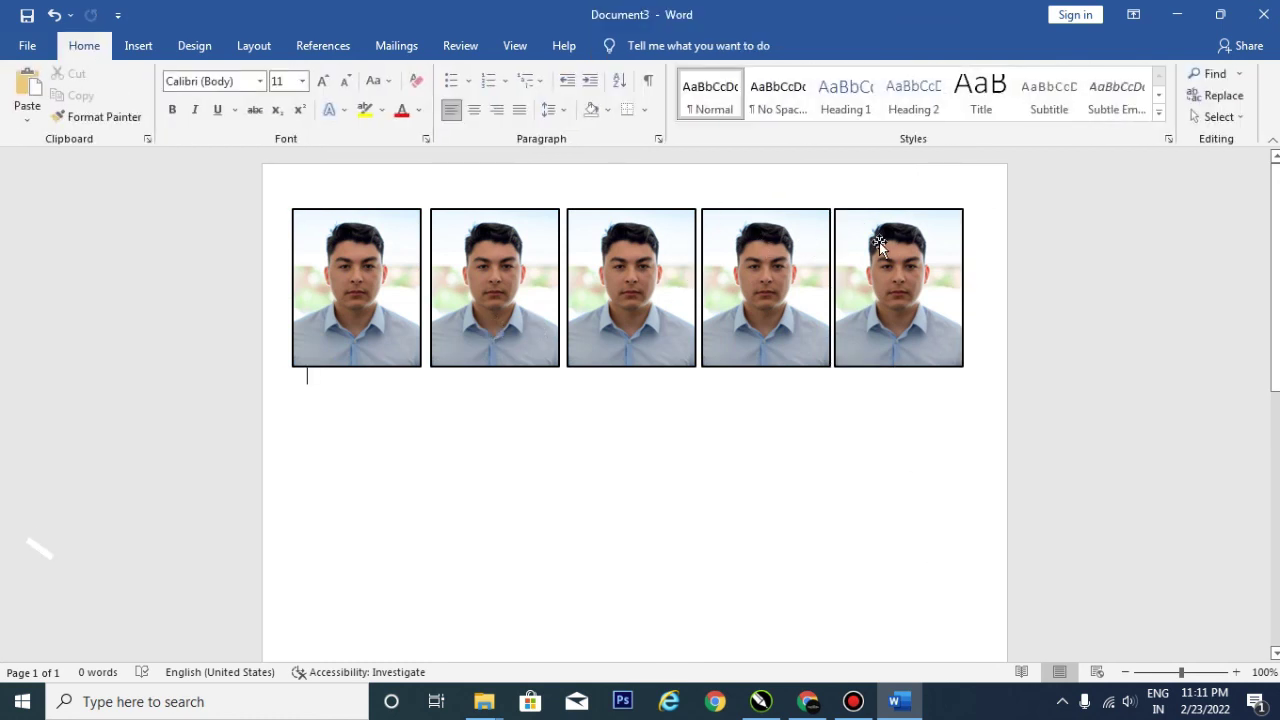
pyautogui.click(490, 275)
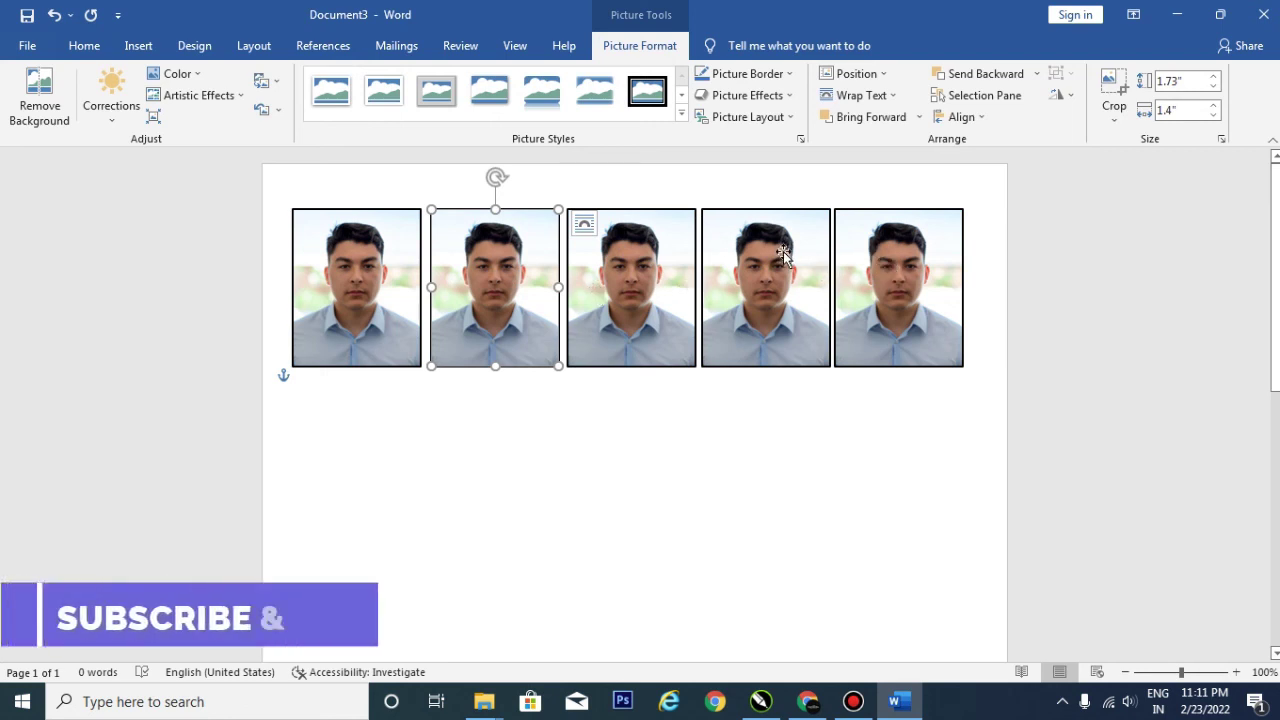
pyautogui.click(524, 401)
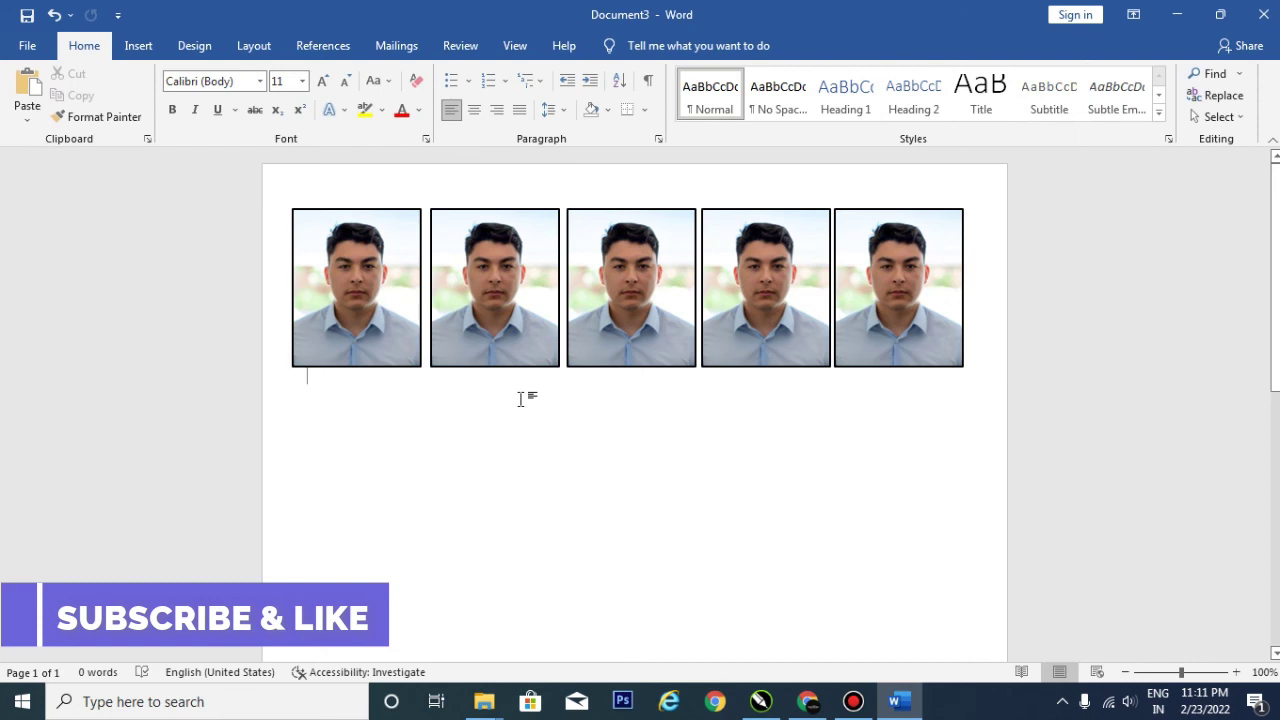
pyautogui.click(350, 279)
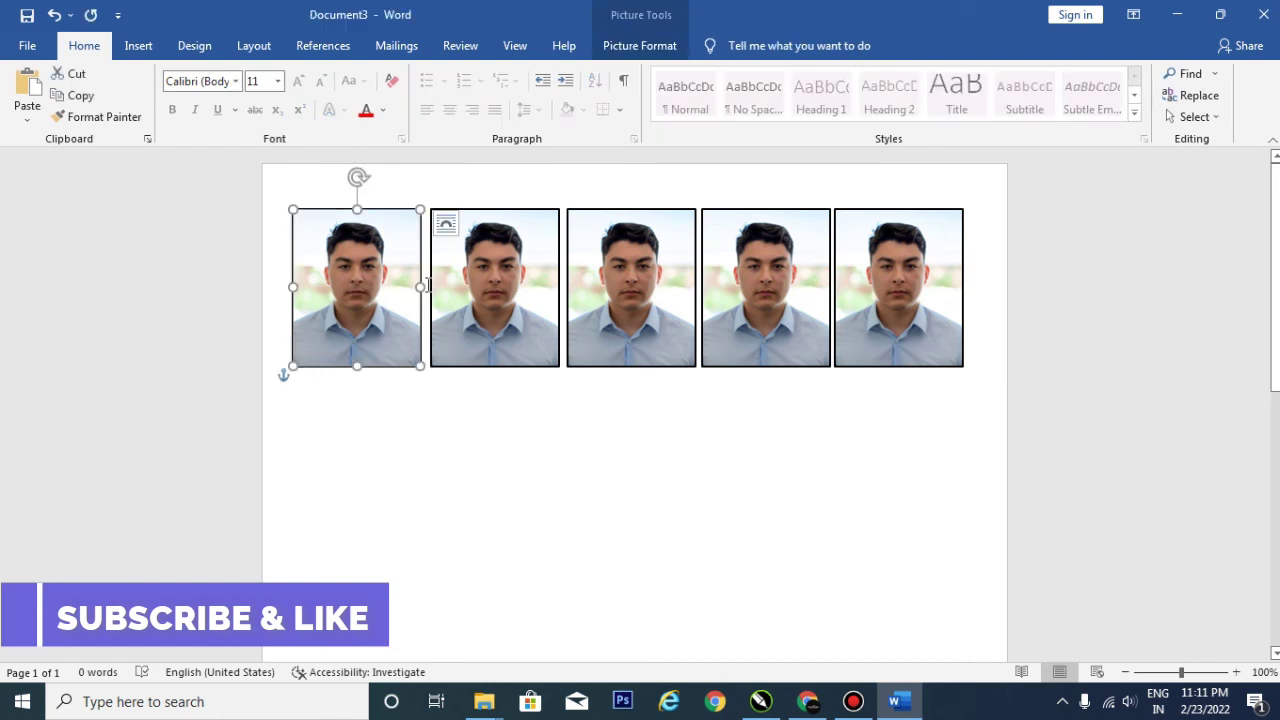
# - Select all five photos in the row and copy them down as a second row
pyautogui.keyDown('ctrl'); pyautogui.click(479, 284); pyautogui.keyUp('ctrl')
pyautogui.keyDown('ctrl'); pyautogui.click(668, 290); pyautogui.keyUp('ctrl')
pyautogui.keyDown('ctrl'); pyautogui.click(763, 288); pyautogui.keyUp('ctrl')
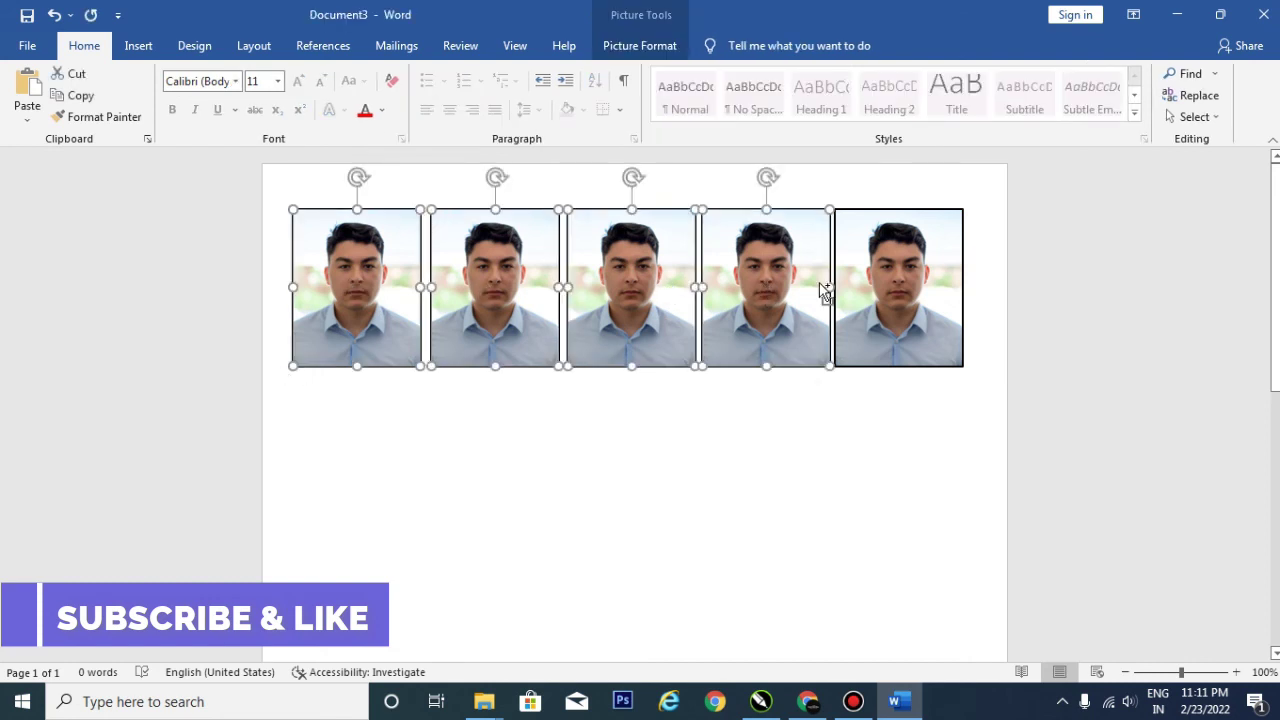
pyautogui.keyDown('ctrl'); pyautogui.click(901, 282); pyautogui.keyUp('ctrl')
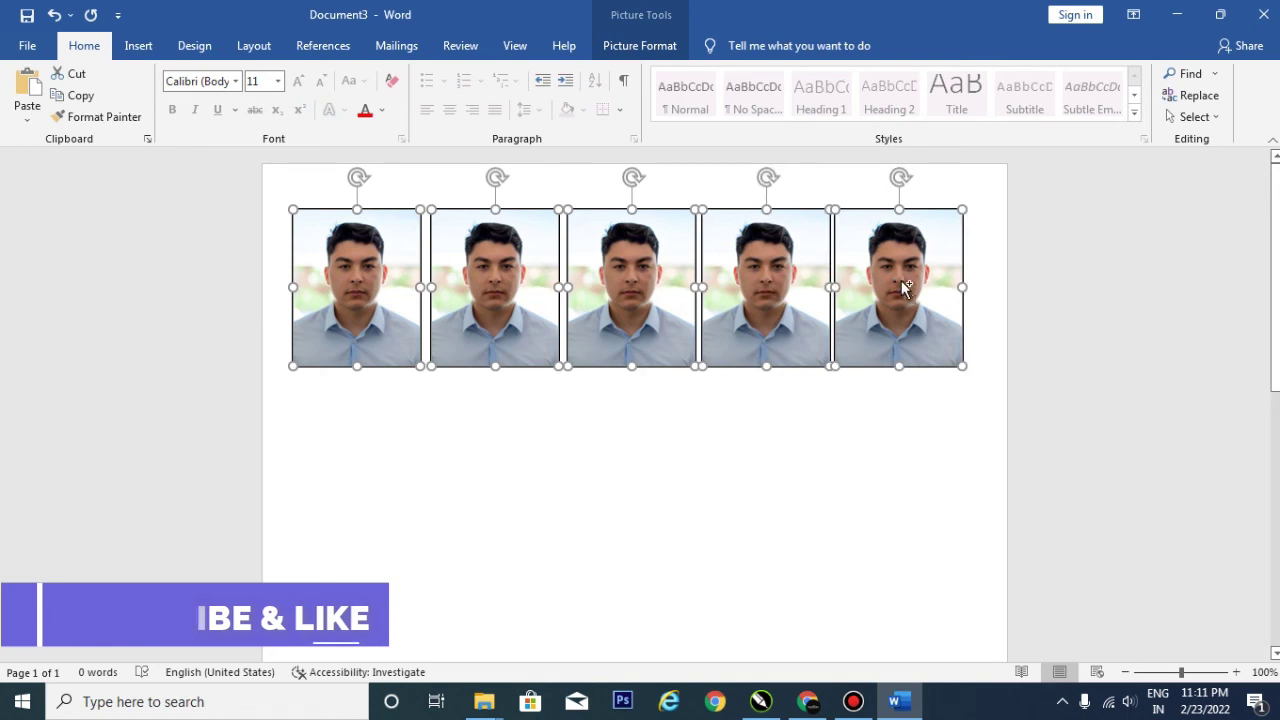
pyautogui.moveTo(901, 280); pyautogui.dragTo(916, 295)
pyautogui.moveTo(762, 243); pyautogui.dragTo(725, 360)
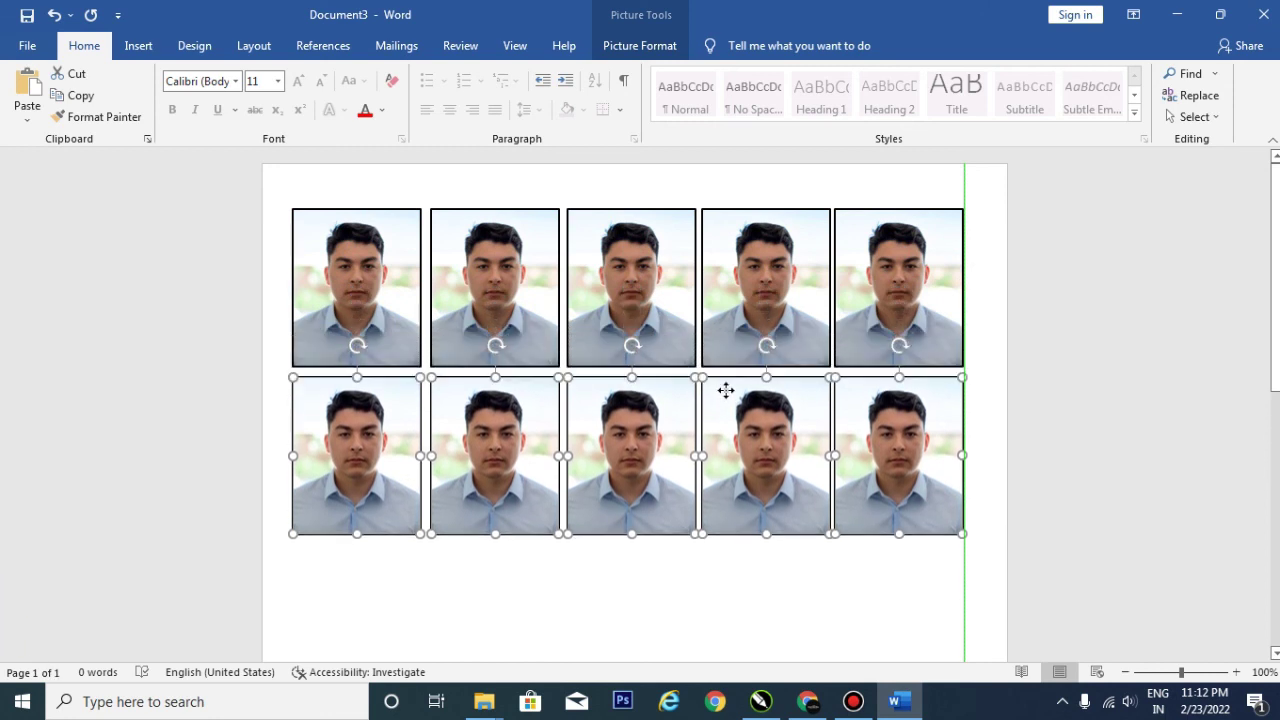
pyautogui.moveTo(725, 360); pyautogui.dragTo(720, 388)
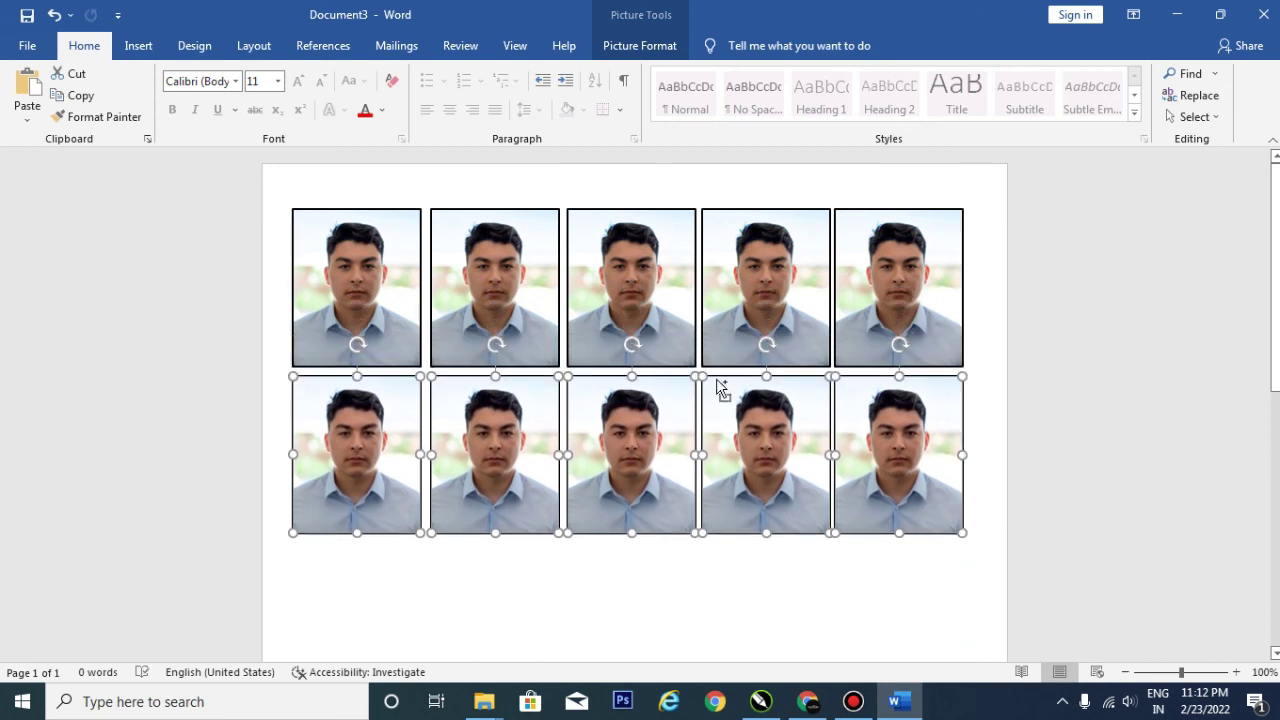
# - Copy the row down for the remaining rows, then zoom out to view the grid
pyautogui.moveTo(720, 388); pyautogui.dragTo(718, 548)
pyautogui.scroll(-4, 676, 358)
pyautogui.scroll(-5, 634, 274)
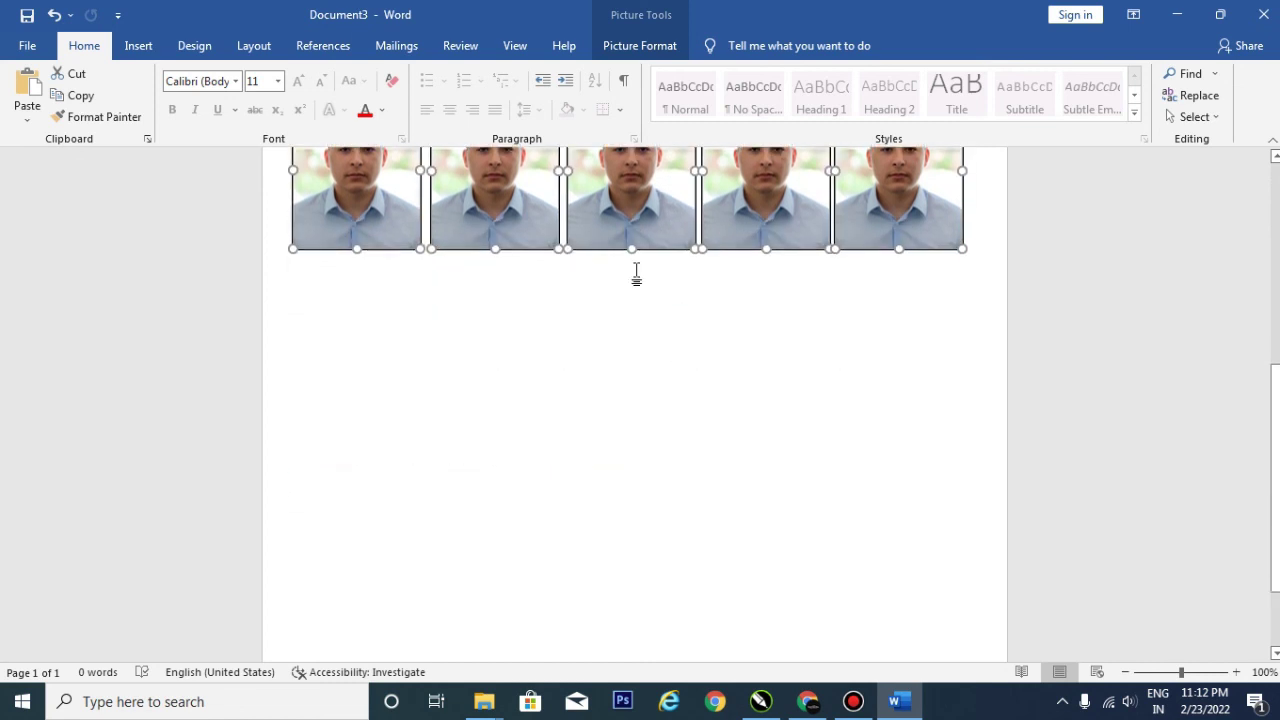
pyautogui.scroll(2, 640, 243)
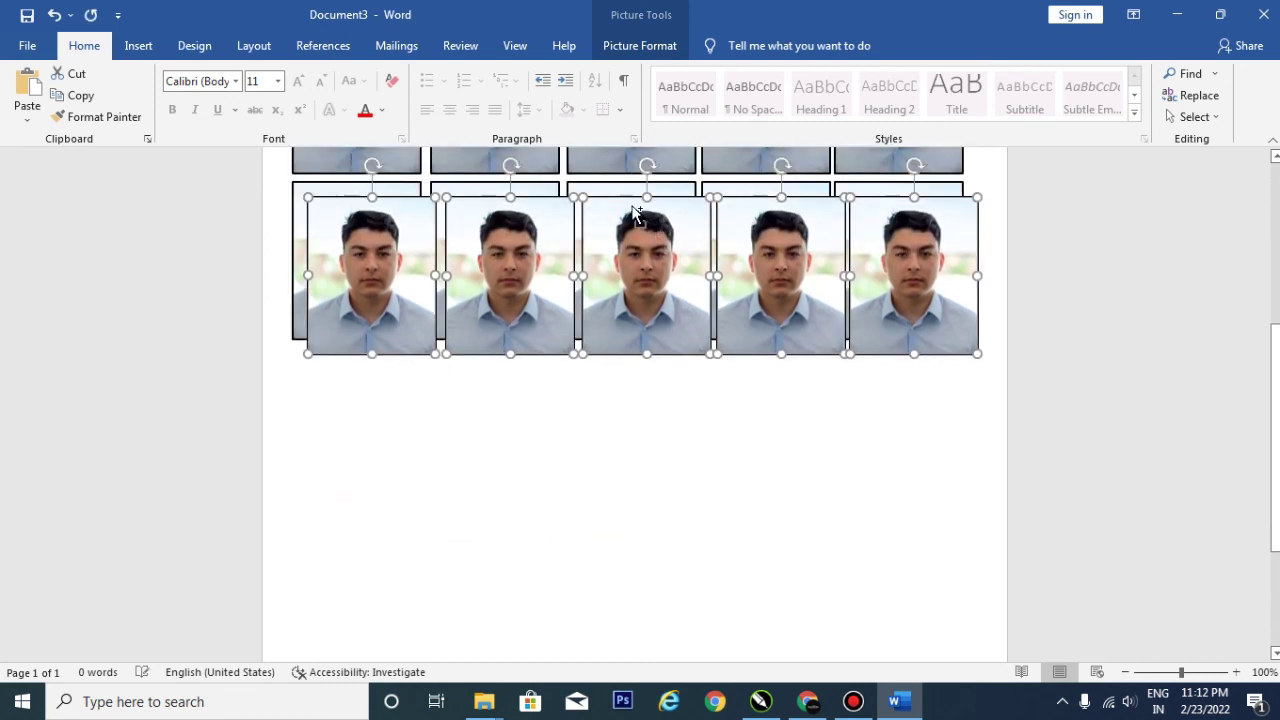
pyautogui.moveTo(642, 210)
pyautogui.mouseDown()
pyautogui.moveTo(604, 527)
pyautogui.moveTo(616, 516)
pyautogui.mouseUp()
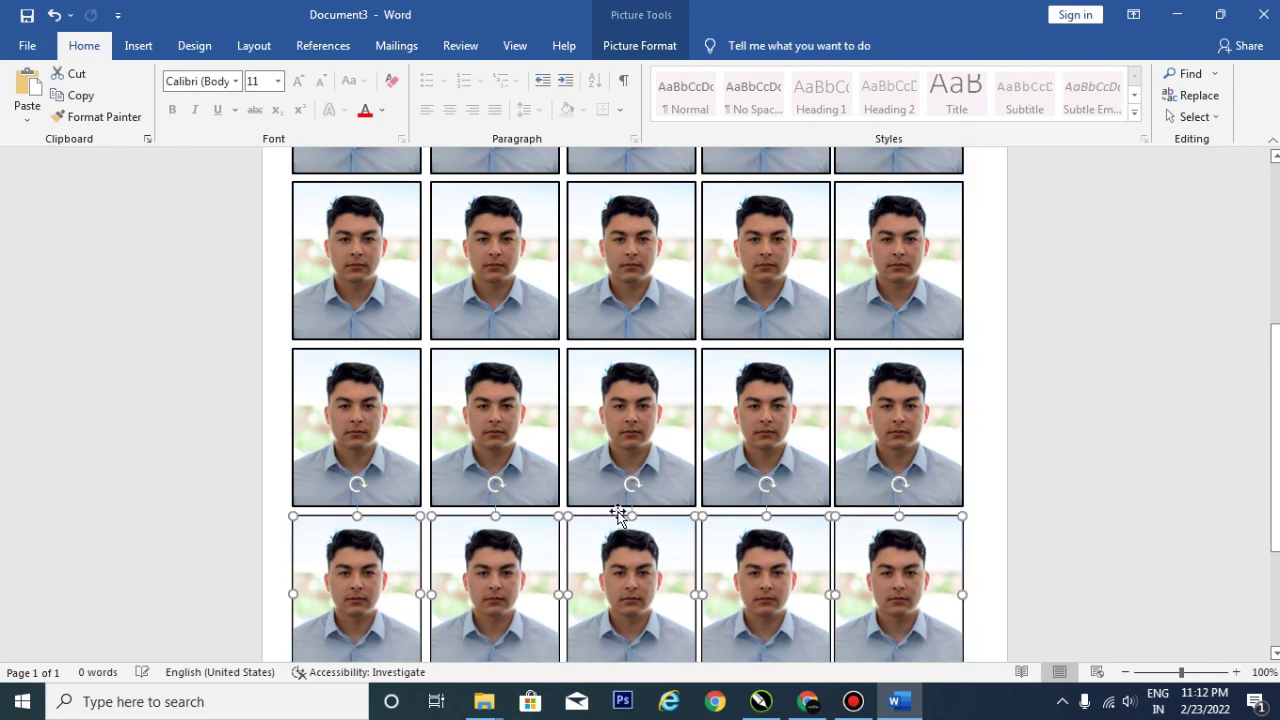
pyautogui.moveTo(1165, 678); pyautogui.dragTo(1158, 676)
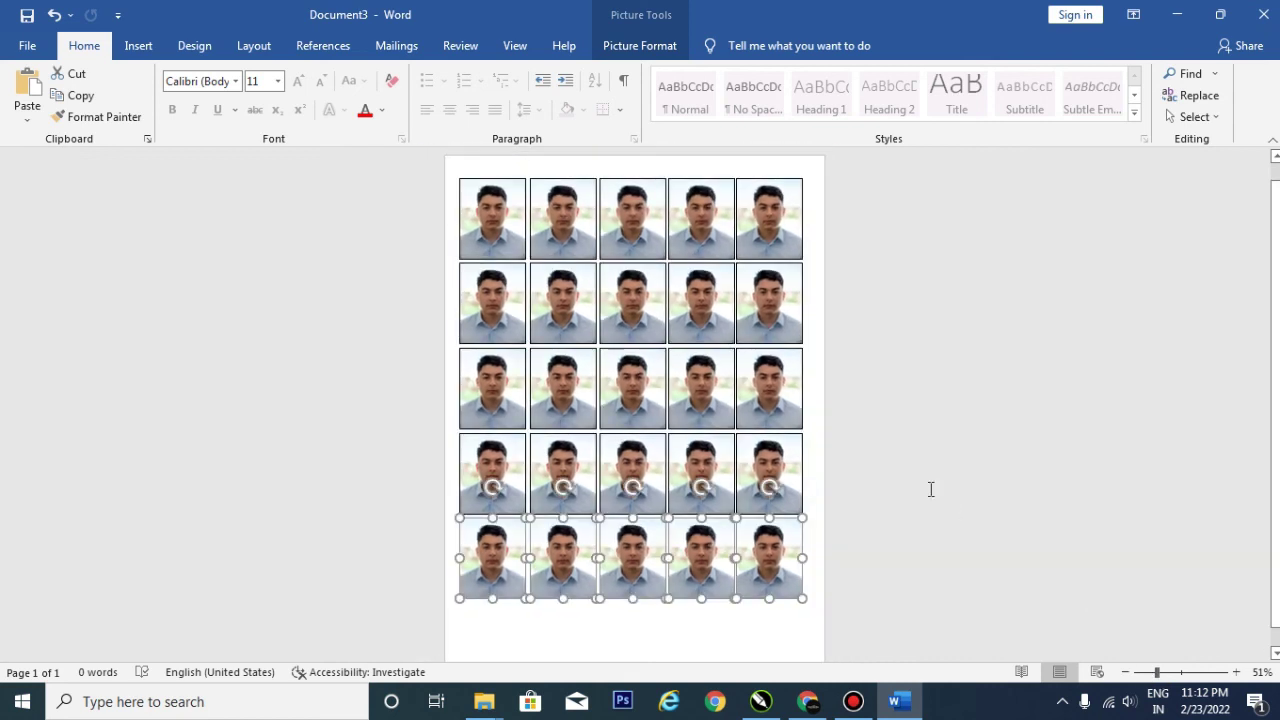
pyautogui.keyDown('ctrl'); pyautogui.scroll(6, 751, 329); pyautogui.keyUp('ctrl')
pyautogui.scroll(-1, 700, 455)
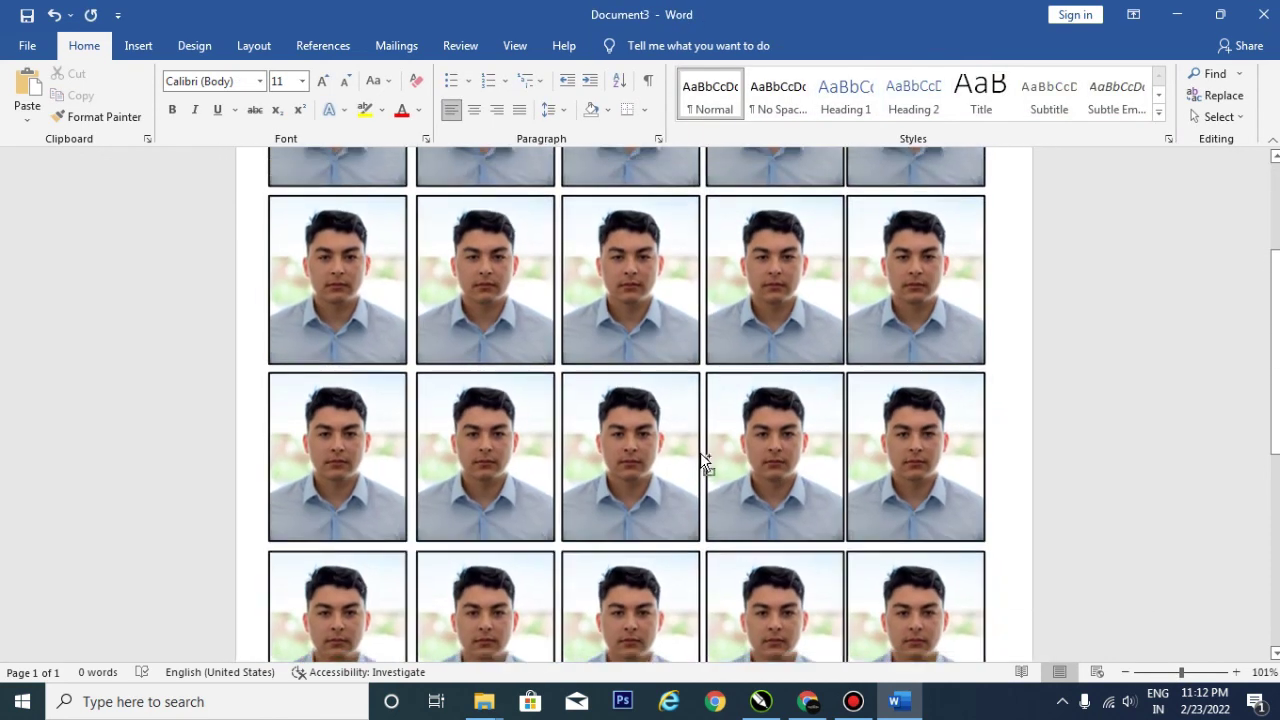
pyautogui.keyDown('ctrl'); pyautogui.scroll(-4, 700, 452); pyautogui.keyUp('ctrl')
pyautogui.keyDown('ctrl'); pyautogui.scroll(-2, 719, 236); pyautogui.keyUp('ctrl')
pyautogui.keyDown('ctrl'); pyautogui.scroll(2, 708, 203); pyautogui.keyUp('ctrl')
pyautogui.keyDown('ctrl'); pyautogui.scroll(1, 708, 203); pyautogui.keyUp('ctrl')
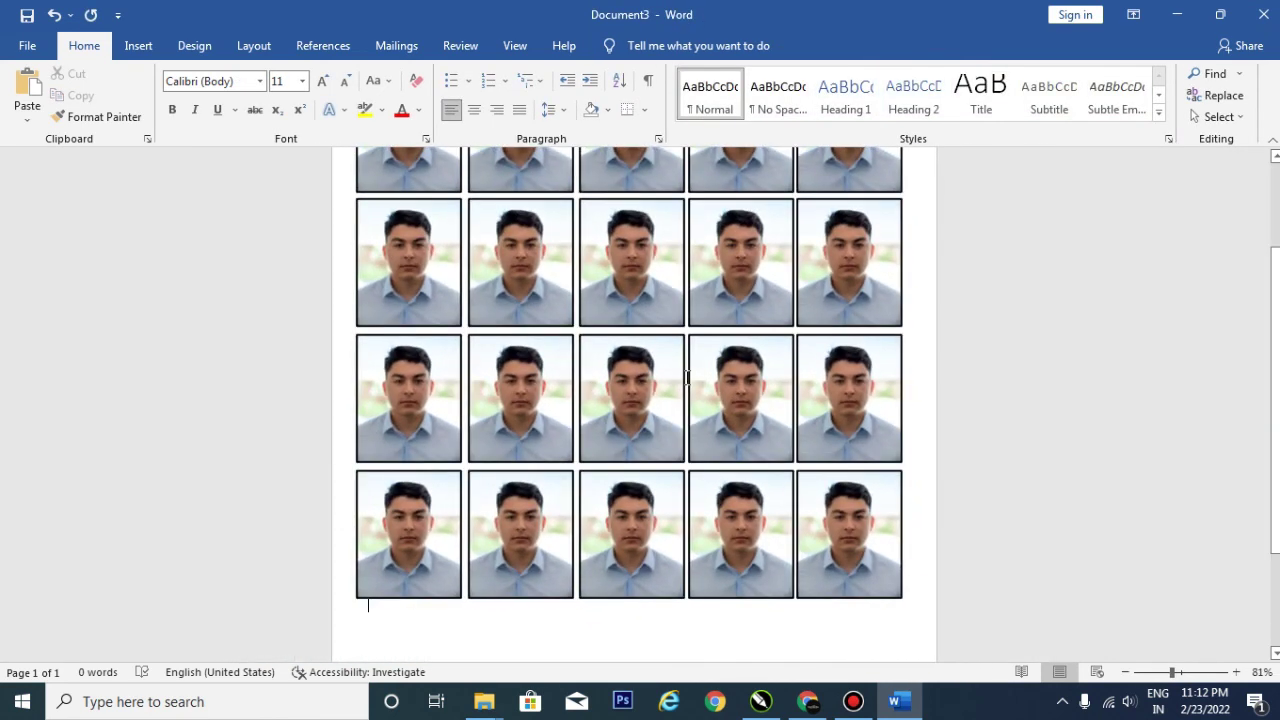
pyautogui.keyDown('ctrl'); pyautogui.scroll(2, 693, 393); pyautogui.keyUp('ctrl')
pyautogui.scroll(1, 693, 393)
pyautogui.scroll(1, 888, 340)
pyautogui.scroll(-1, 880, 340)
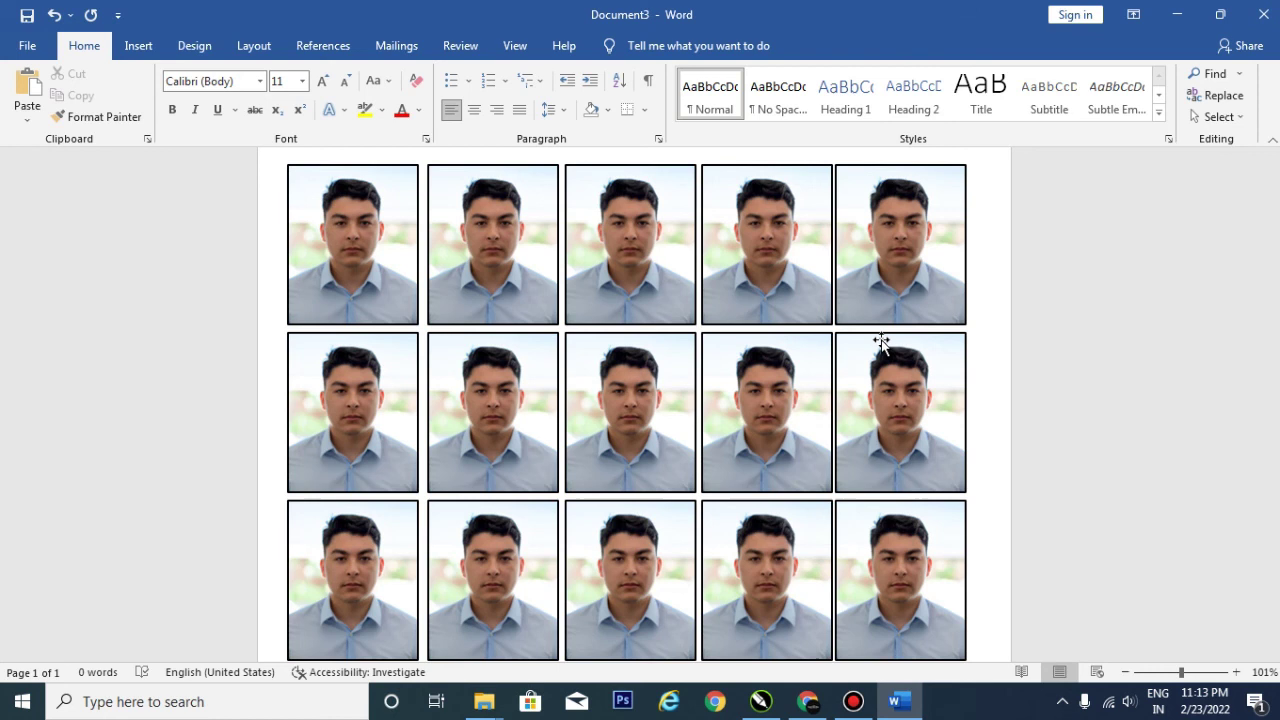
pyautogui.scroll(-2, 979, 272)
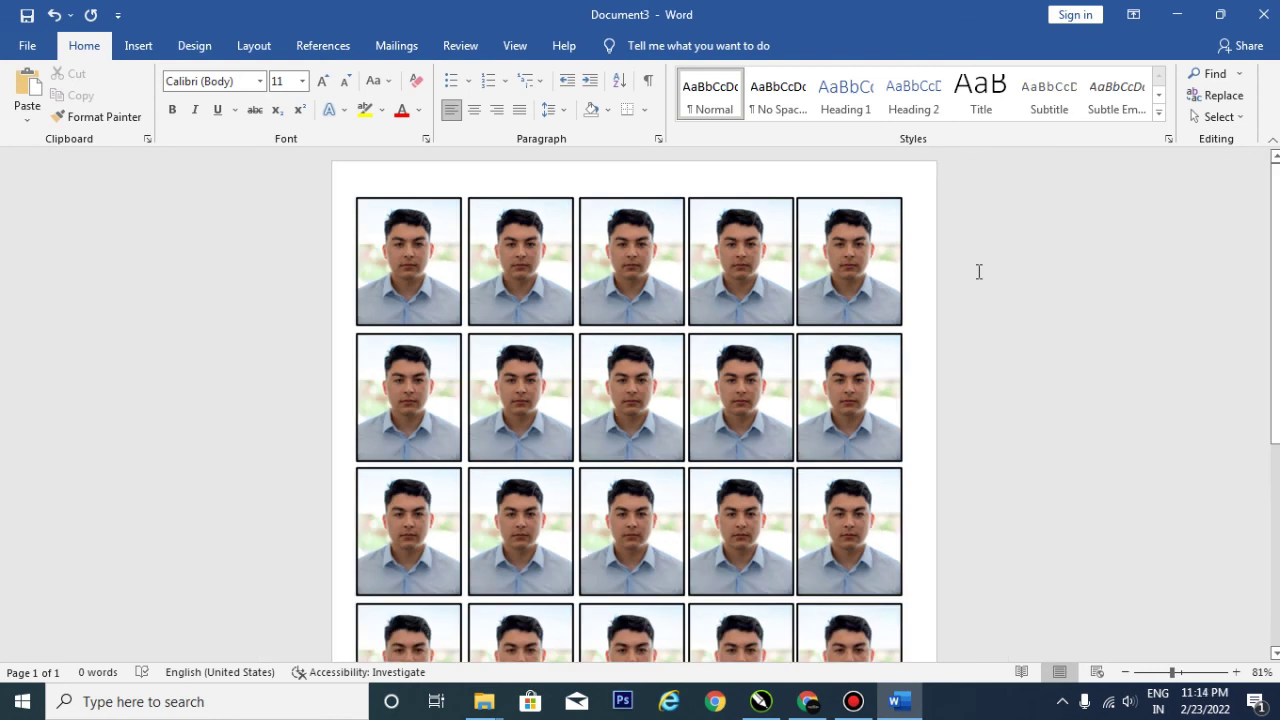